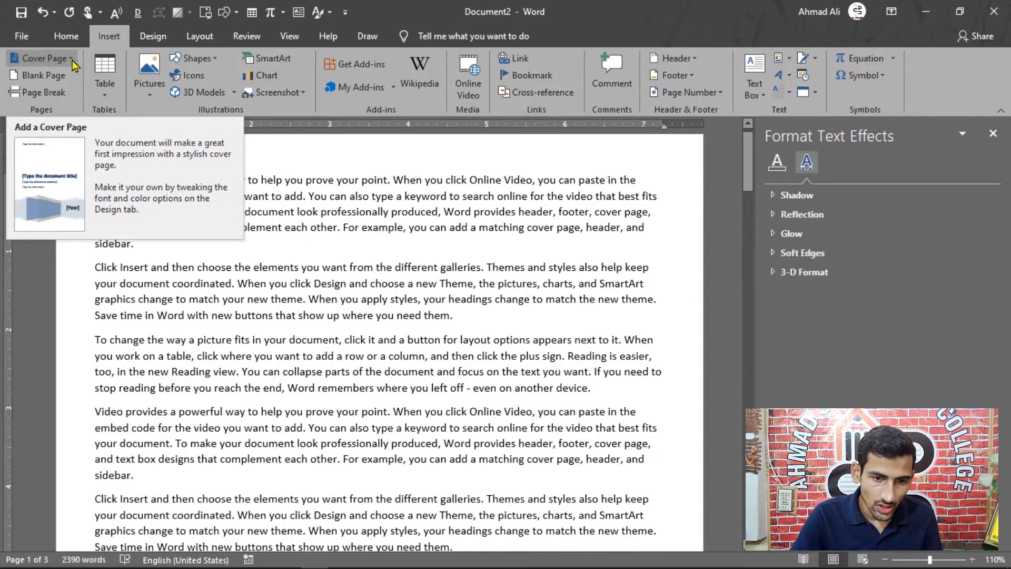
Insert the last built-in cover page, the design with a blue date arrow crossing a dark vertical bar.
click(73, 59)
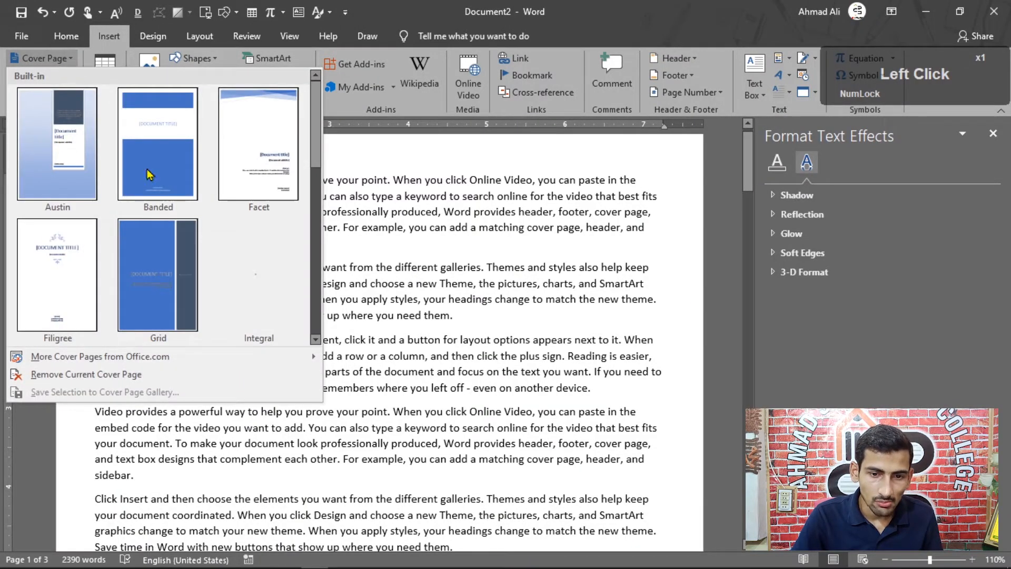
drag(315, 140, 315, 285)
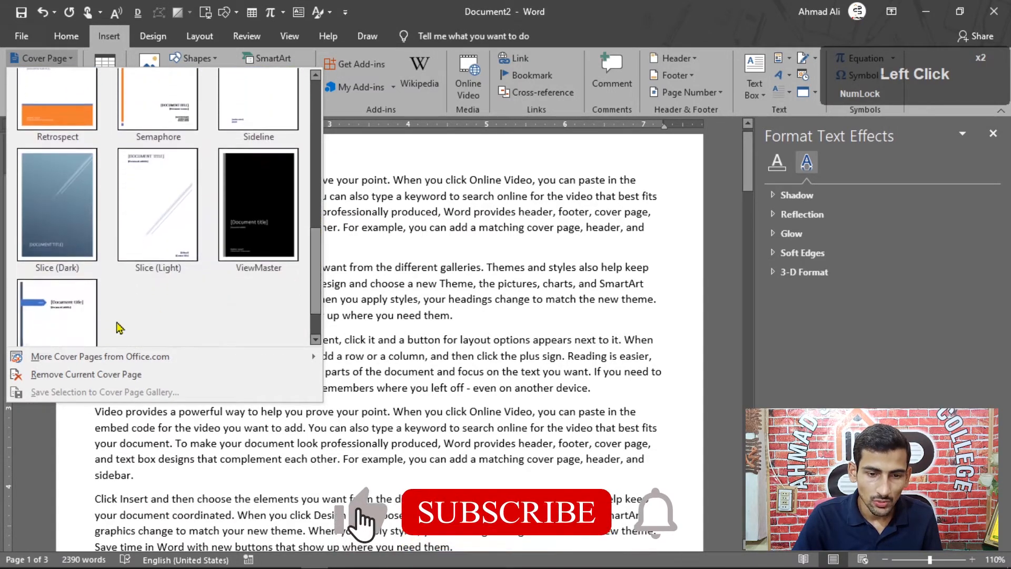
click(75, 321)
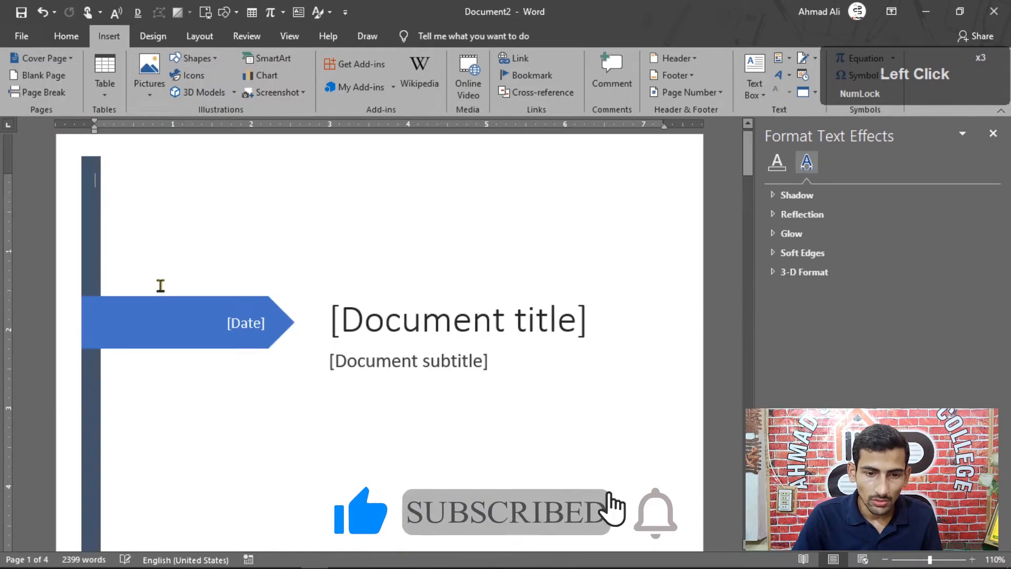
scroll(241, 347, down, 10)
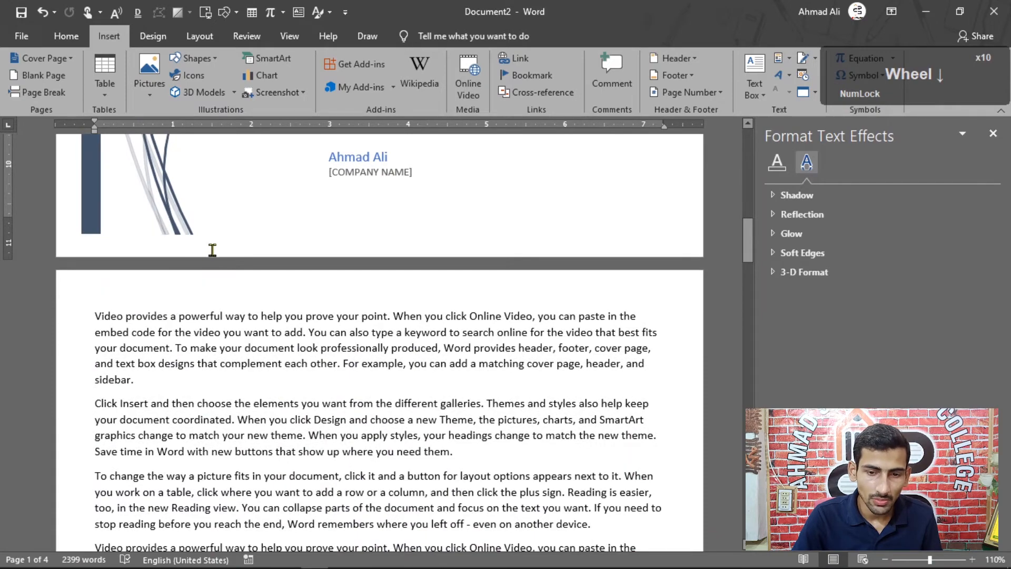
scroll(199, 257, up, 10)
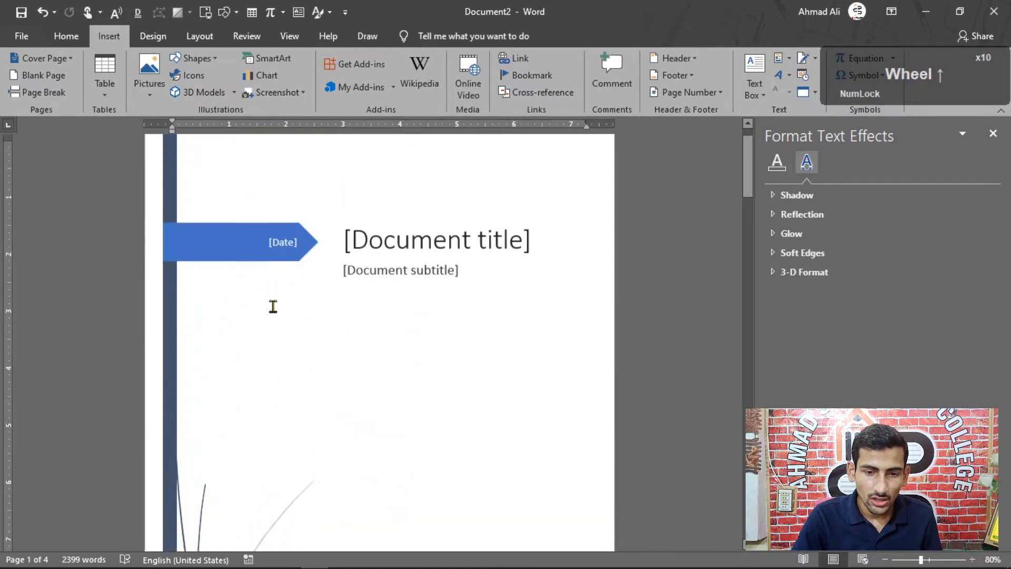
scroll(357, 244, up, 4)
scroll(359, 253, down, 10)
scroll(198, 378, up, 2)
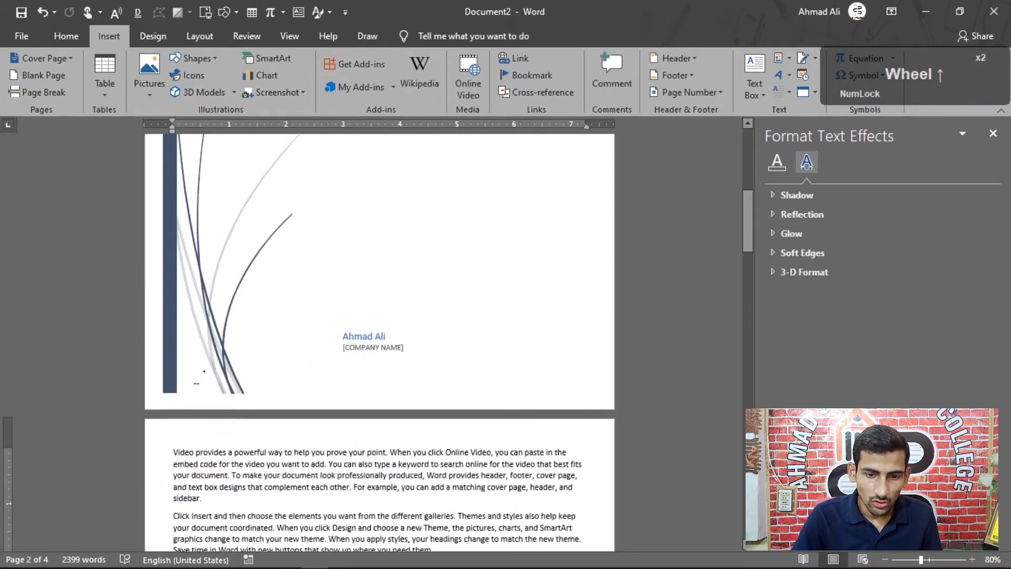
scroll(204, 371, up, 5)
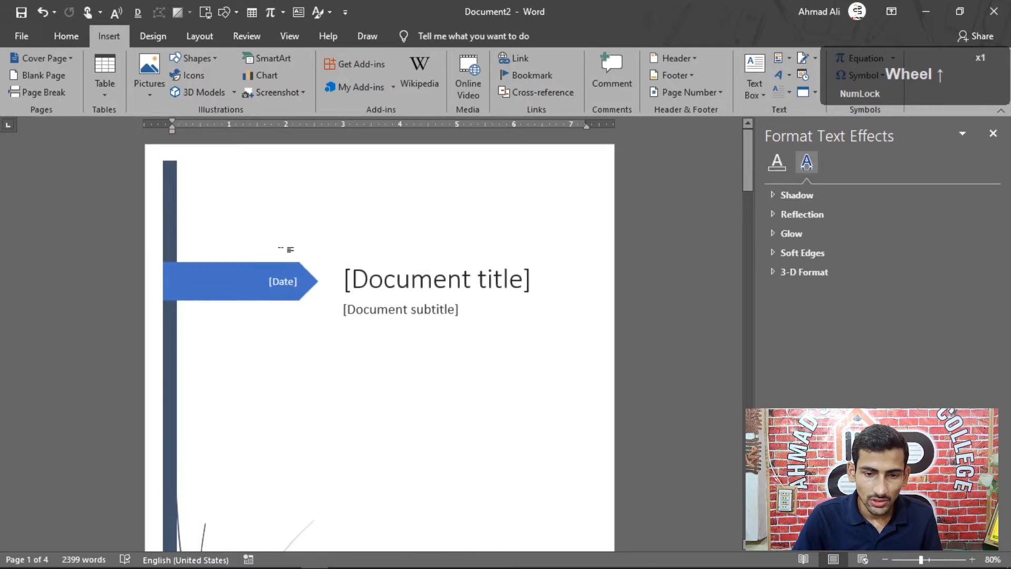
Examine the title, subtitle and company name placeholders on the cover page.
click(459, 281)
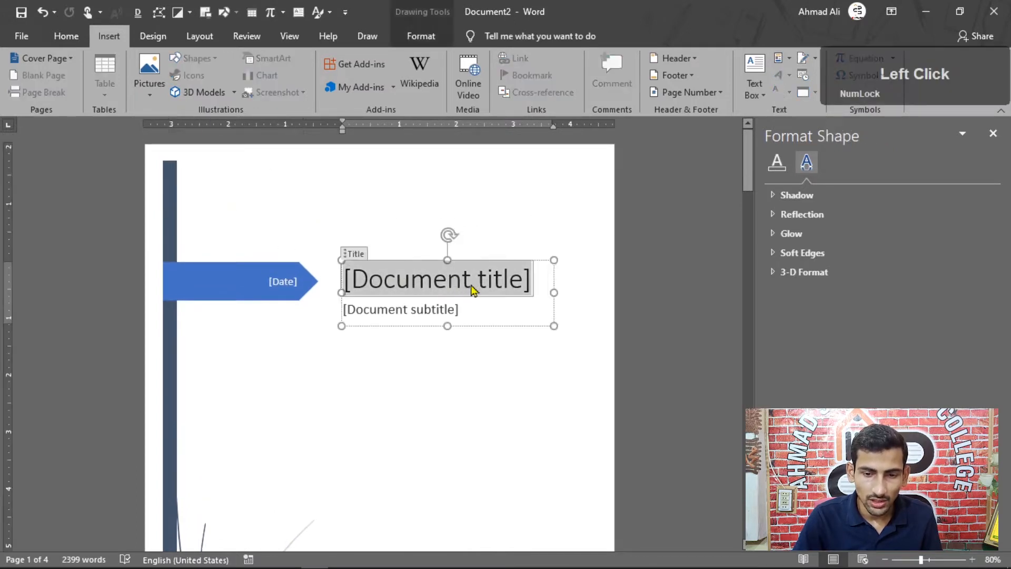
click(400, 312)
scroll(459, 322, down, 3)
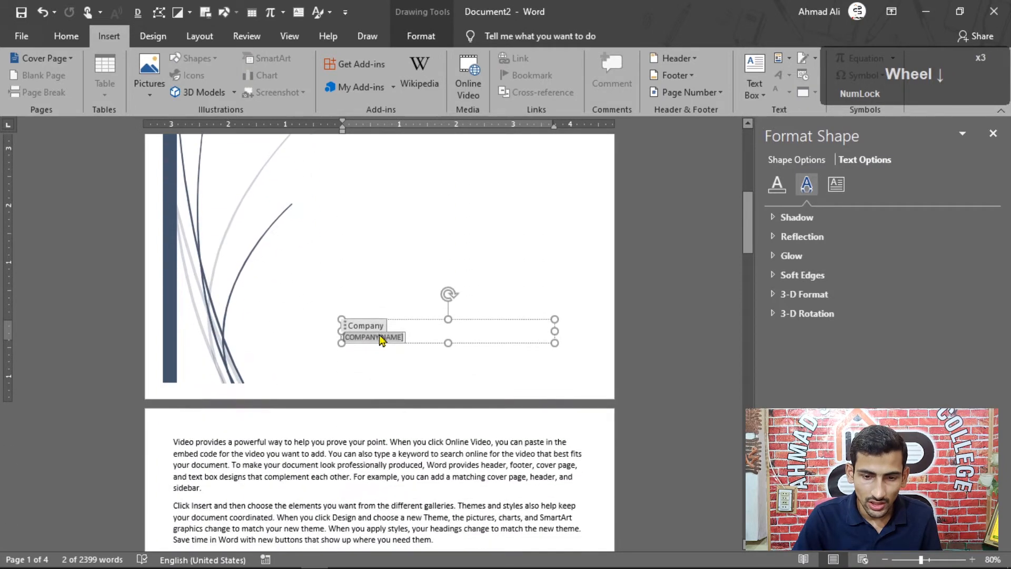
click(379, 339)
click(369, 340)
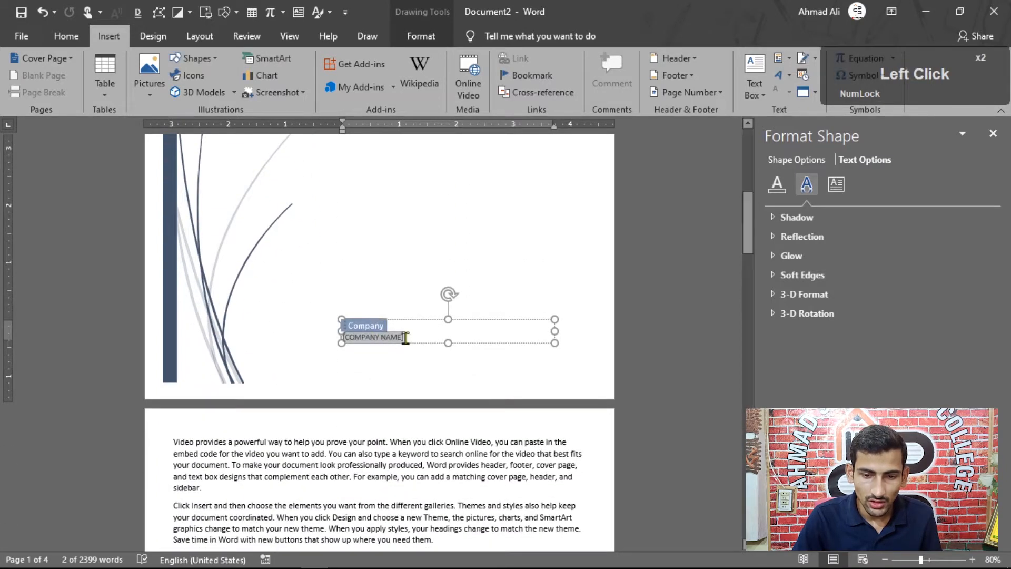
click(388, 292)
scroll(350, 298, up, 4)
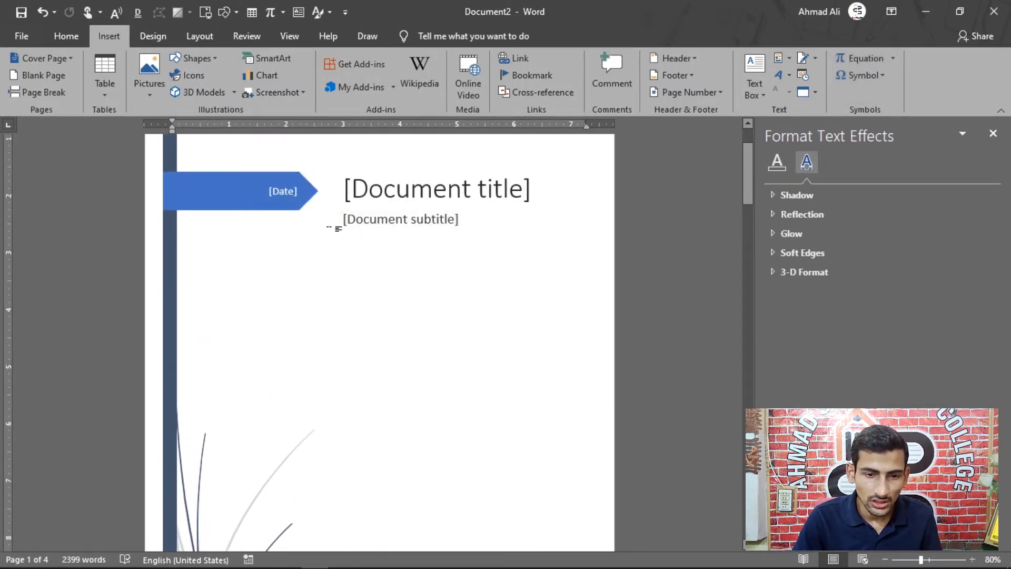
Replace the cover page with the Insight 2 design from the additional Office.com cover pages.
click(71, 60)
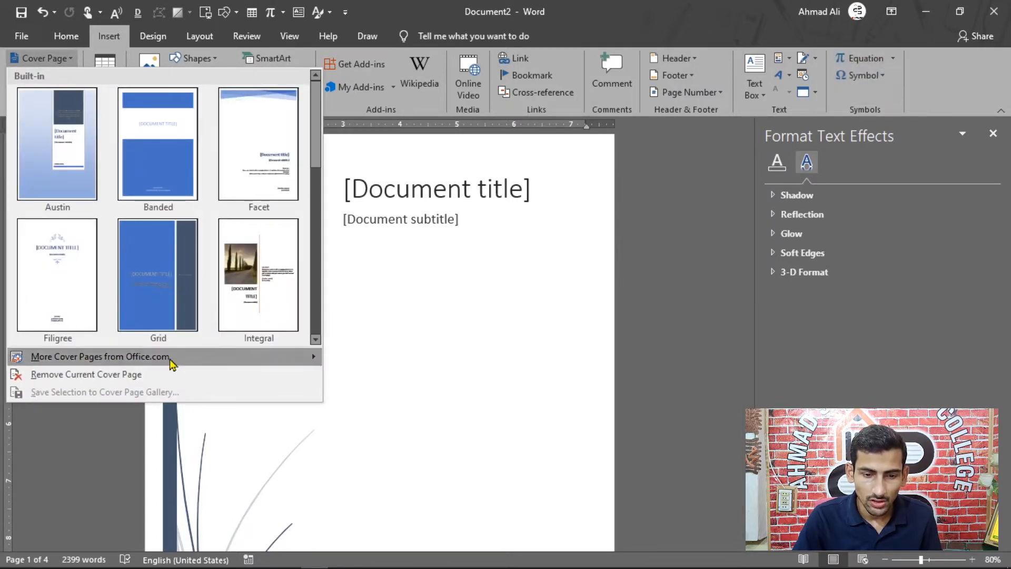
mouse_move(305, 365)
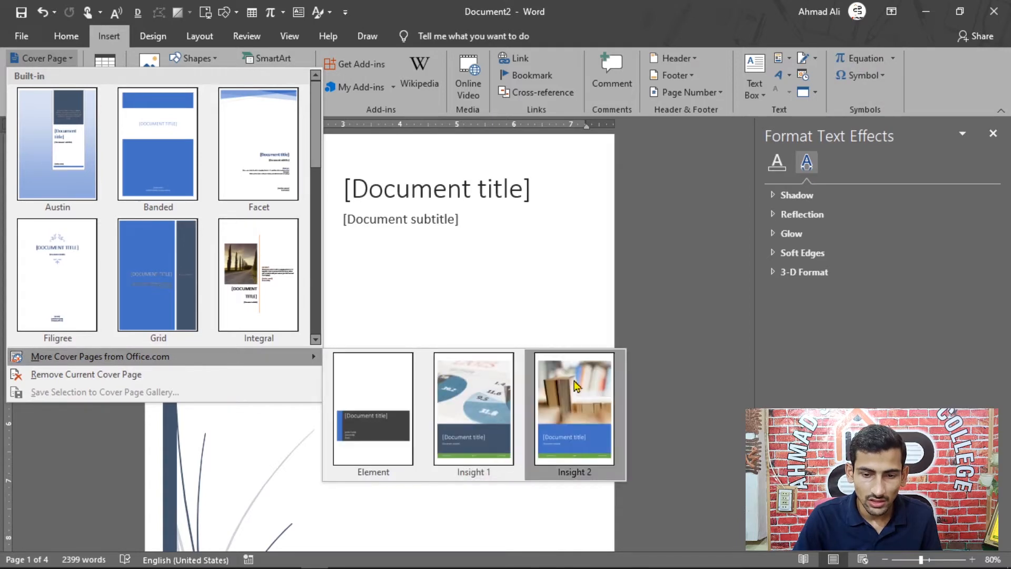
click(559, 412)
scroll(246, 290, down, 6)
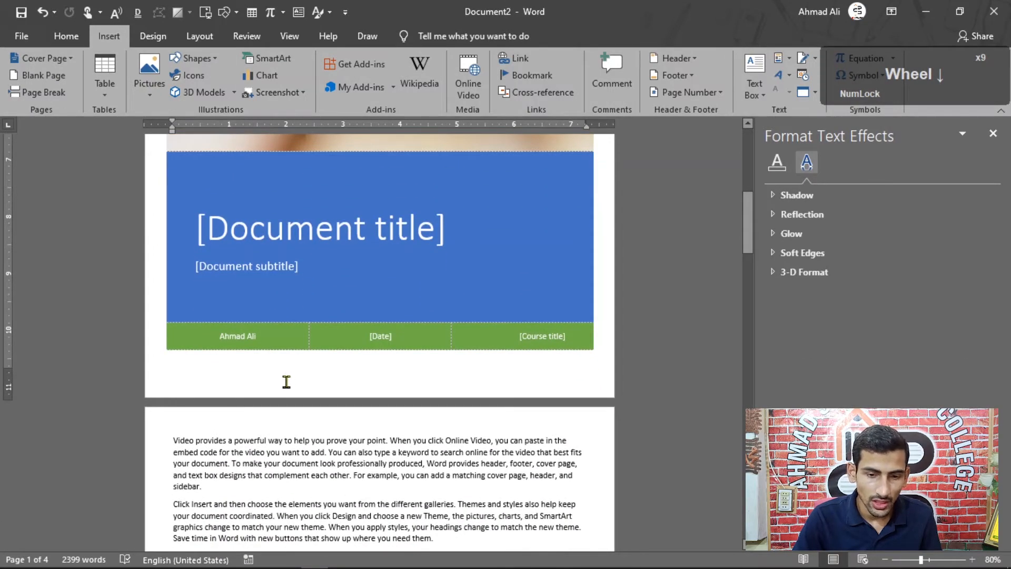
scroll(377, 390, up, 6)
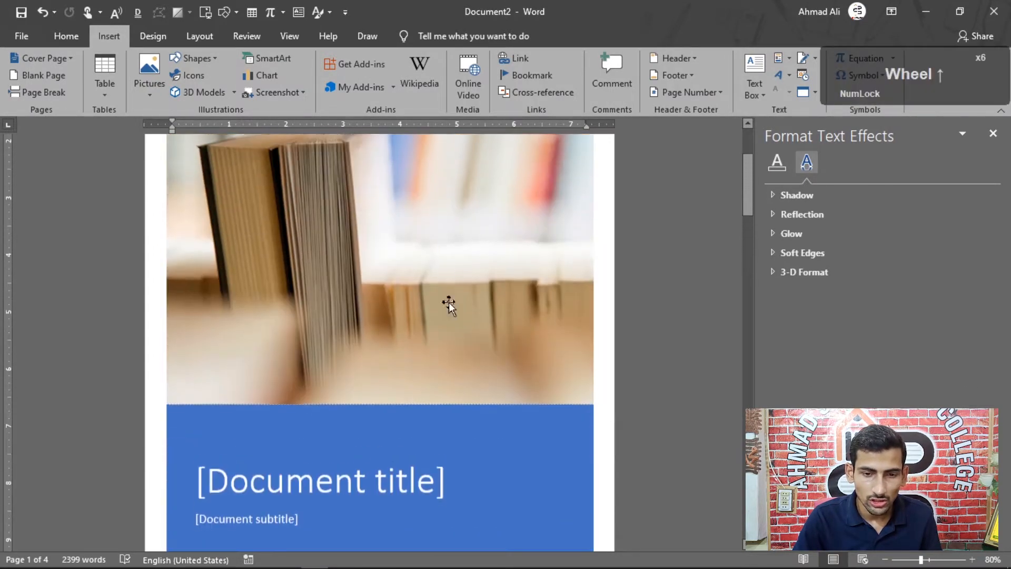
Remove the current cover page from the document.
scroll(436, 463, up, 3)
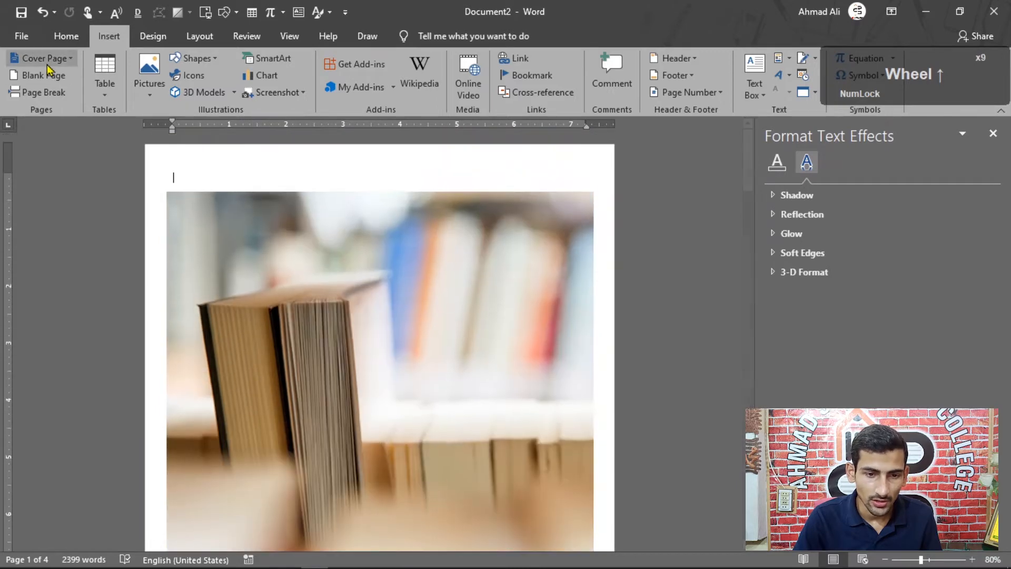
click(74, 60)
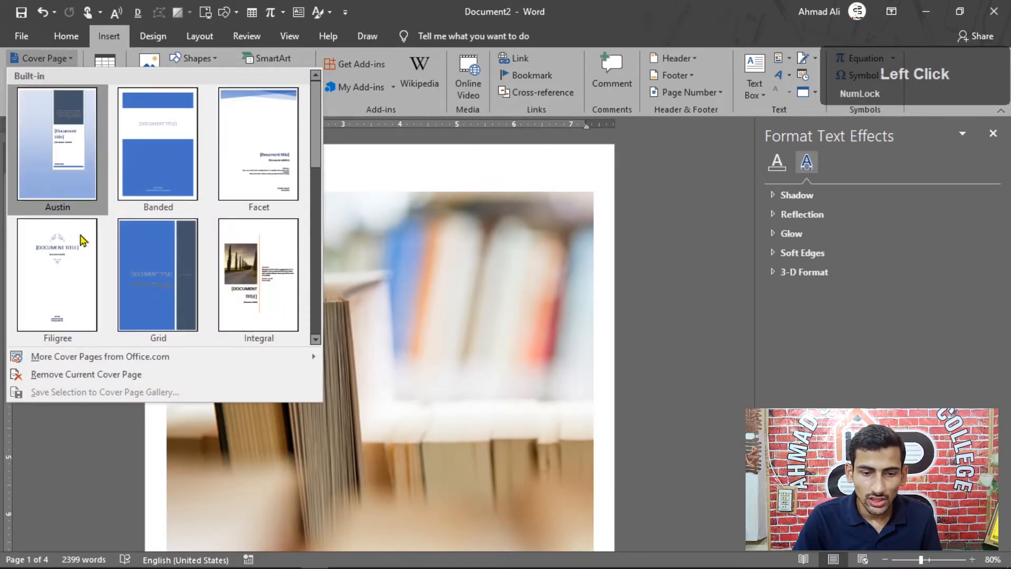
click(120, 375)
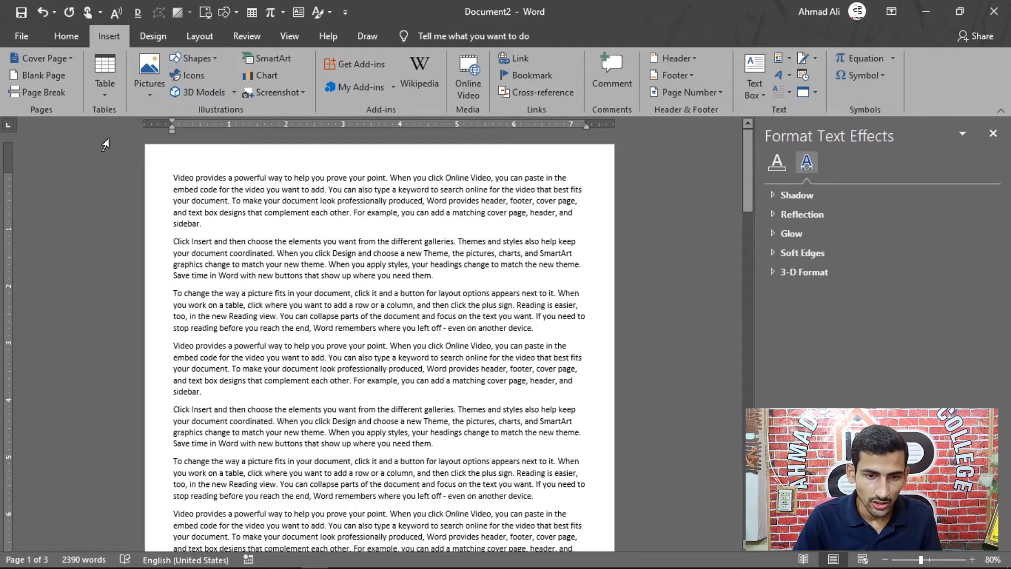
Insert the Banded cover page at the beginning of the document.
click(72, 59)
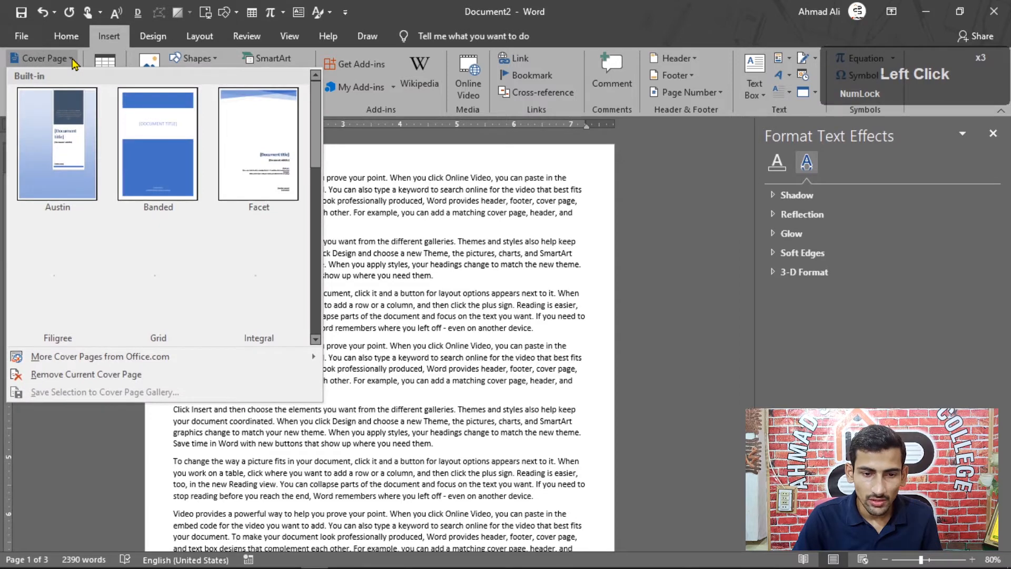
right_click(157, 123)
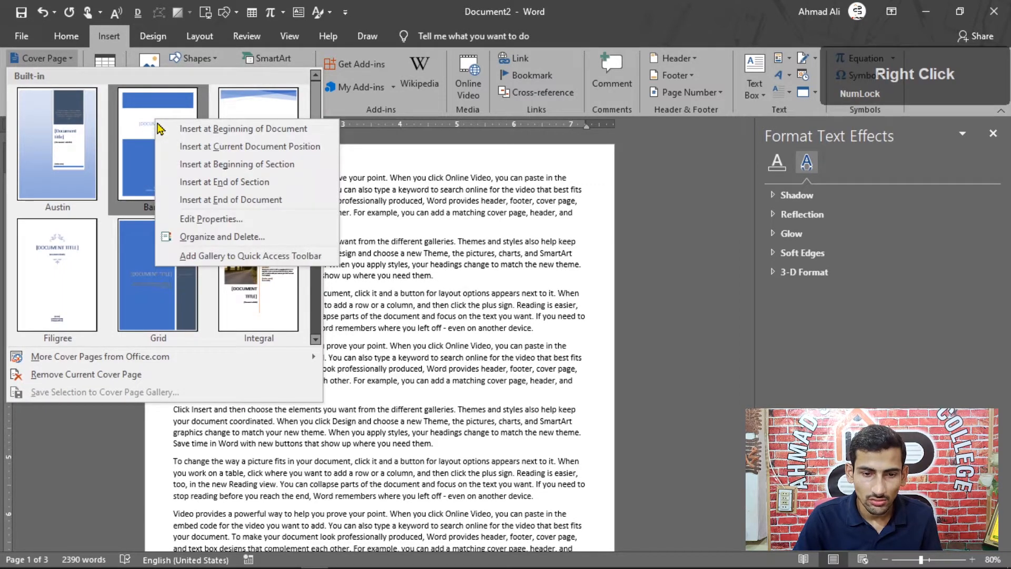
click(246, 129)
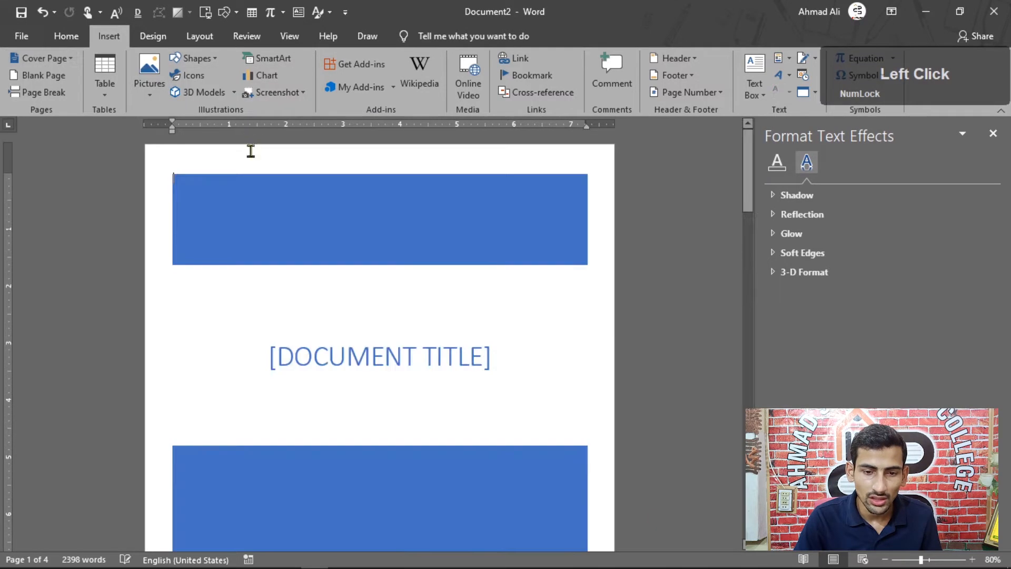
scroll(270, 214, down, 9)
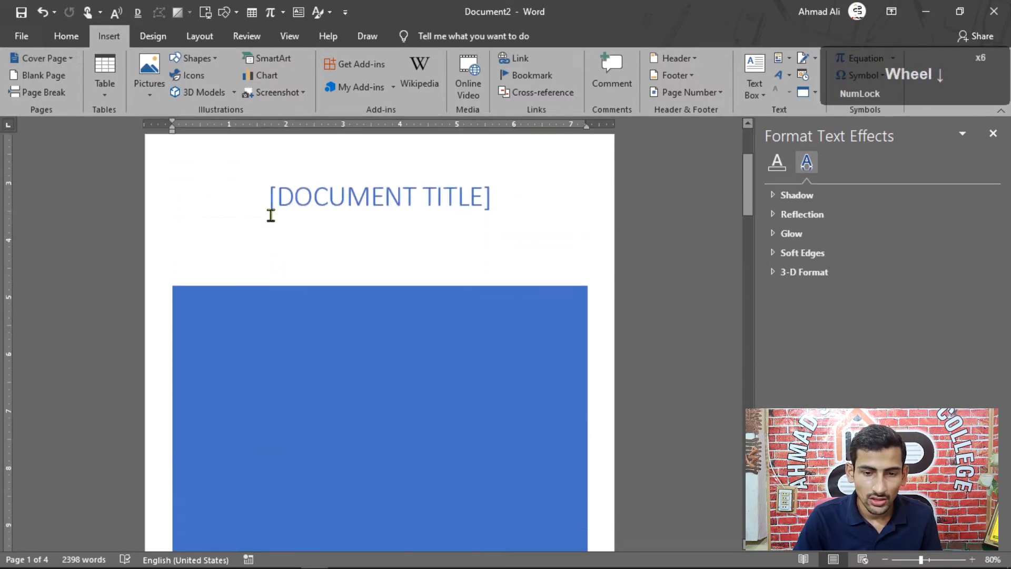
scroll(271, 225, down, 7)
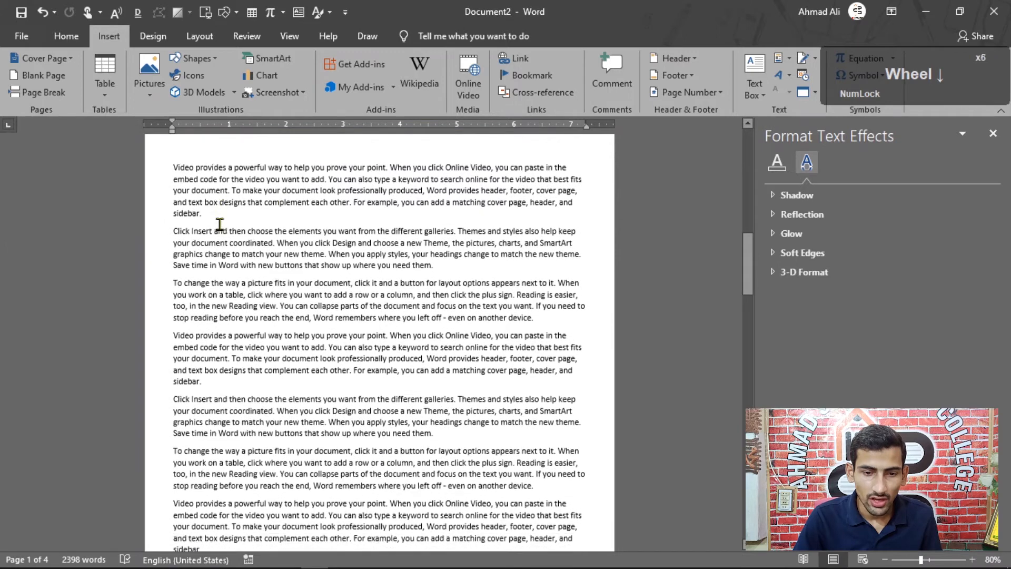
scroll(215, 220, down, 3)
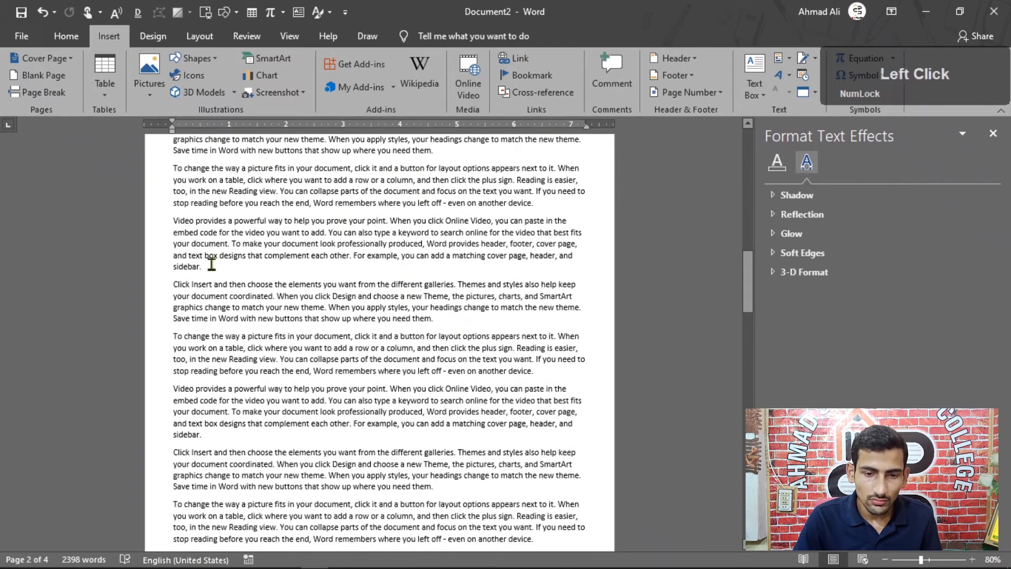
click(68, 59)
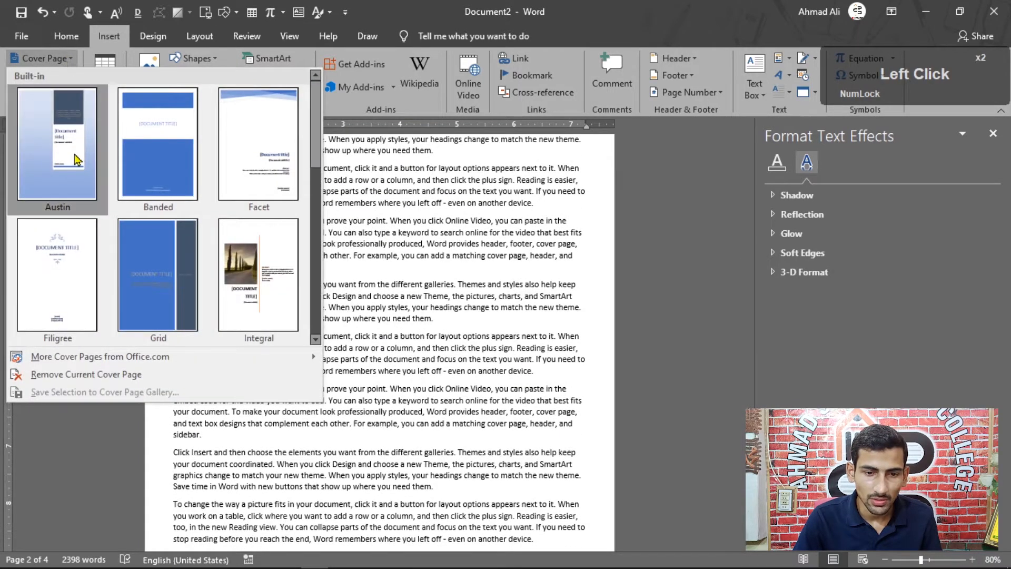
right_click(164, 135)
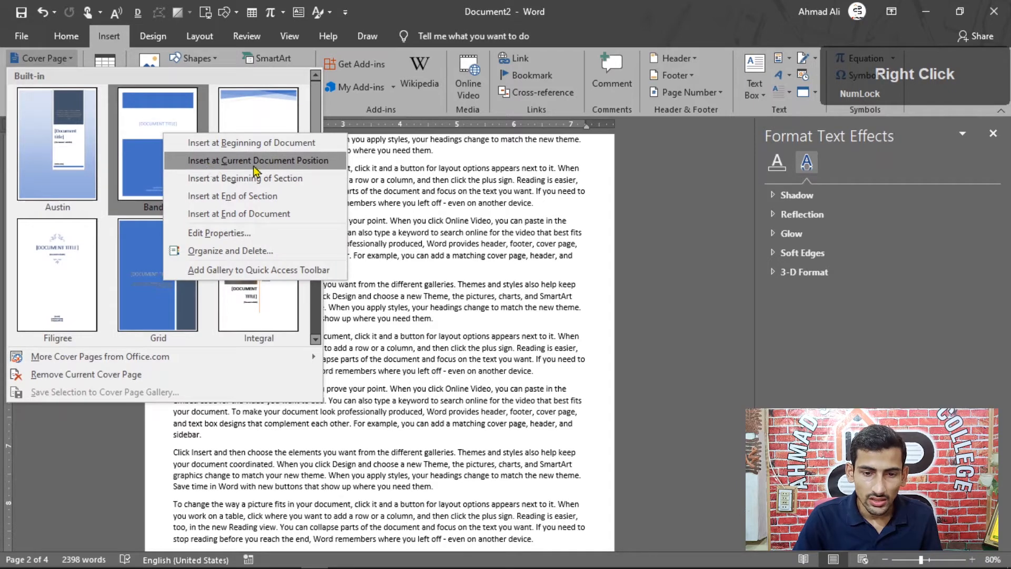
click(358, 333)
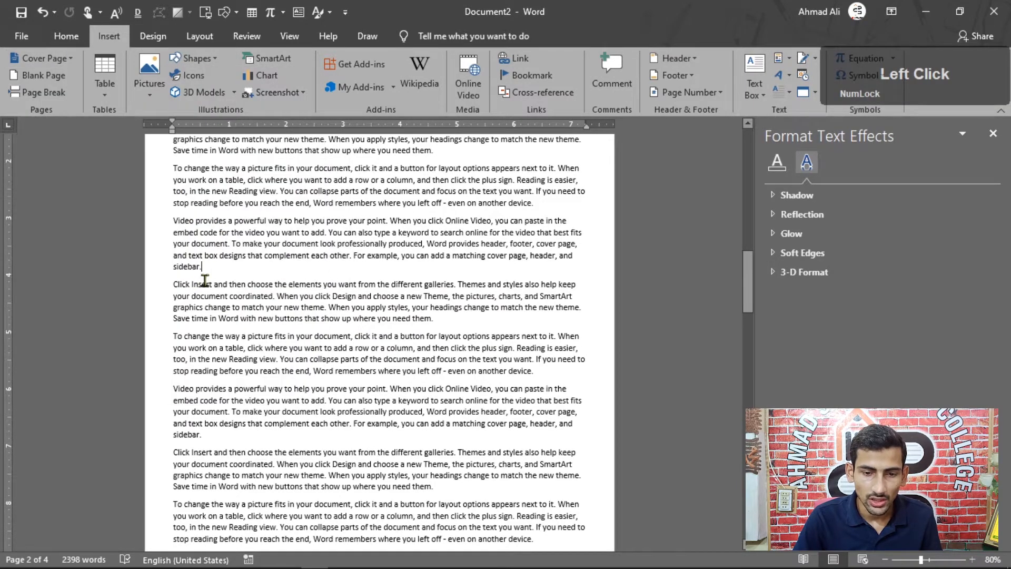
Insert the Banded cover page at the current document position, after "For example," in the second "Video provides" paragraph on page 2.
click(355, 257)
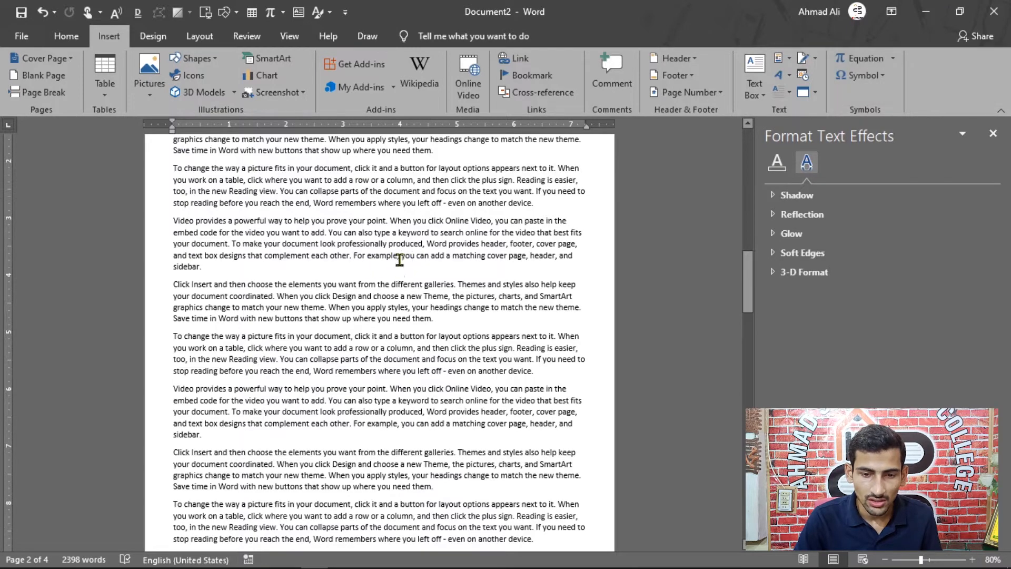
click(43, 58)
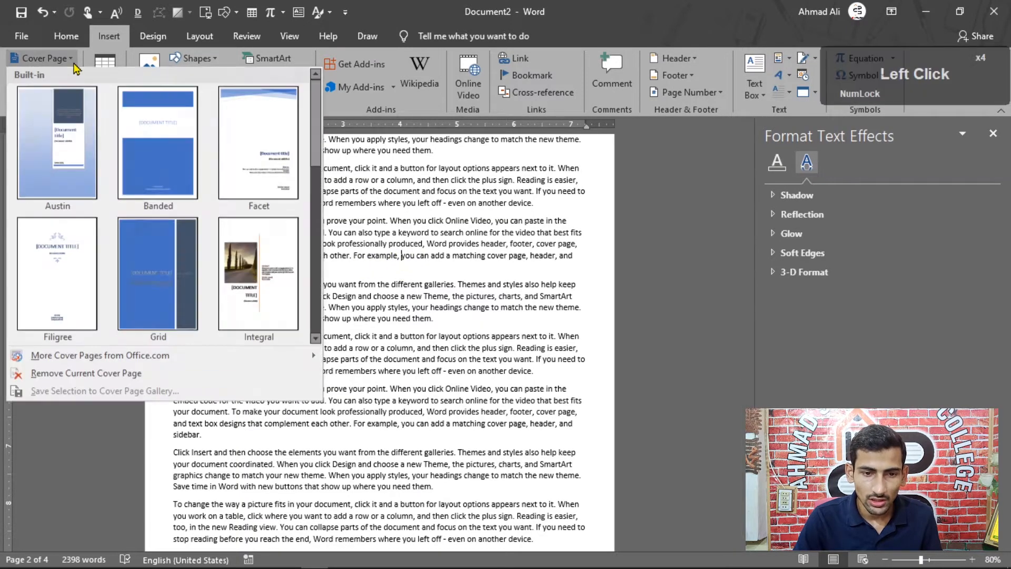
right_click(169, 149)
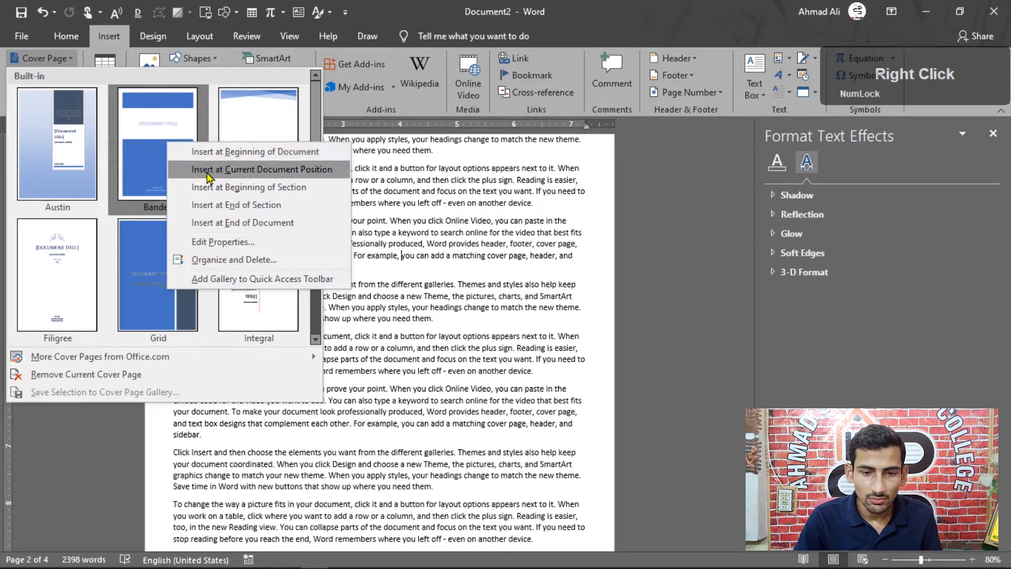
click(256, 169)
scroll(255, 173, up, 3)
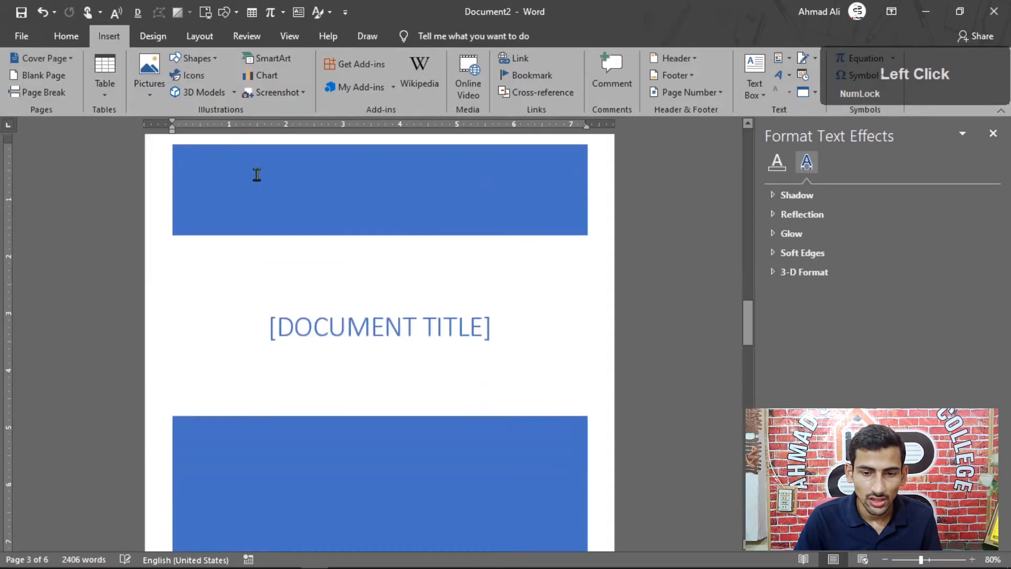
scroll(311, 216, up, 5)
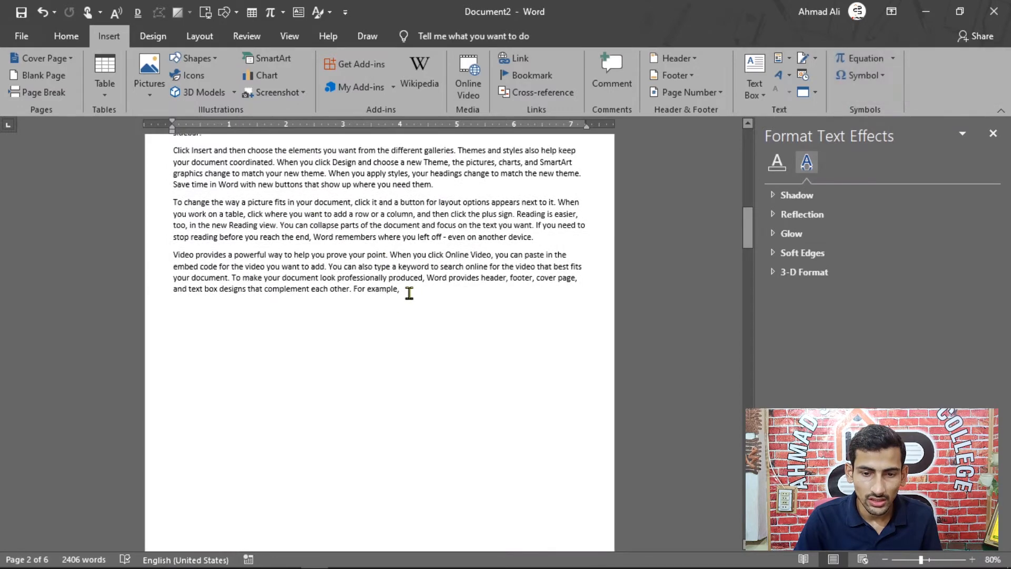
scroll(405, 297, down, 4)
ctrl+scroll(403, 304, down, 4)
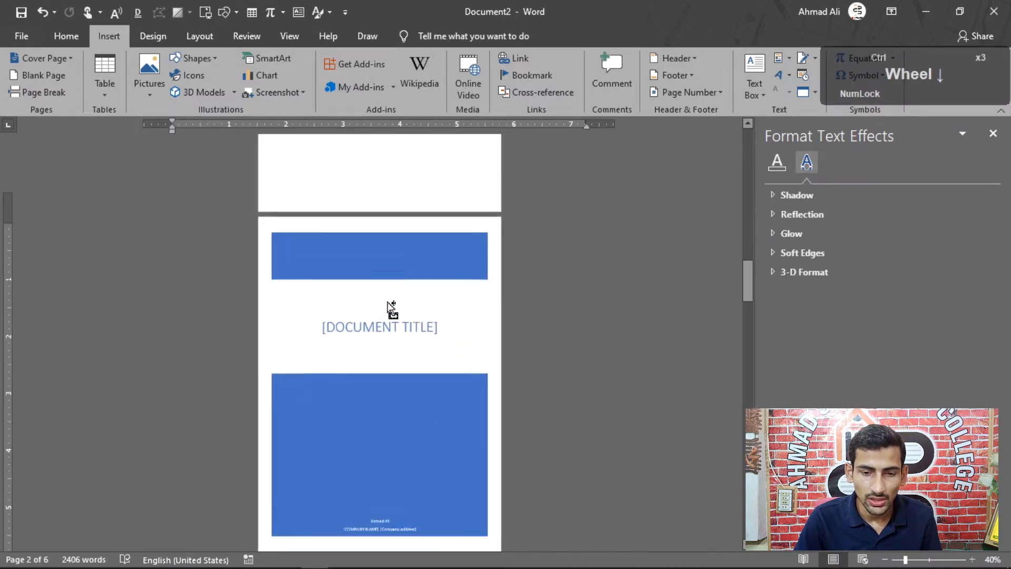
scroll(307, 267, down, 2)
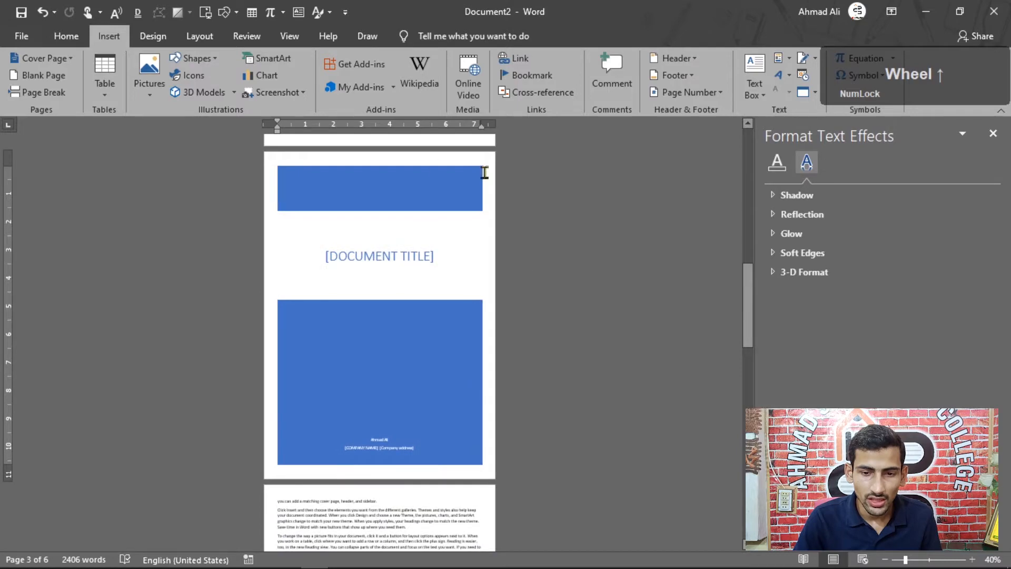
scroll(278, 215, down, 4)
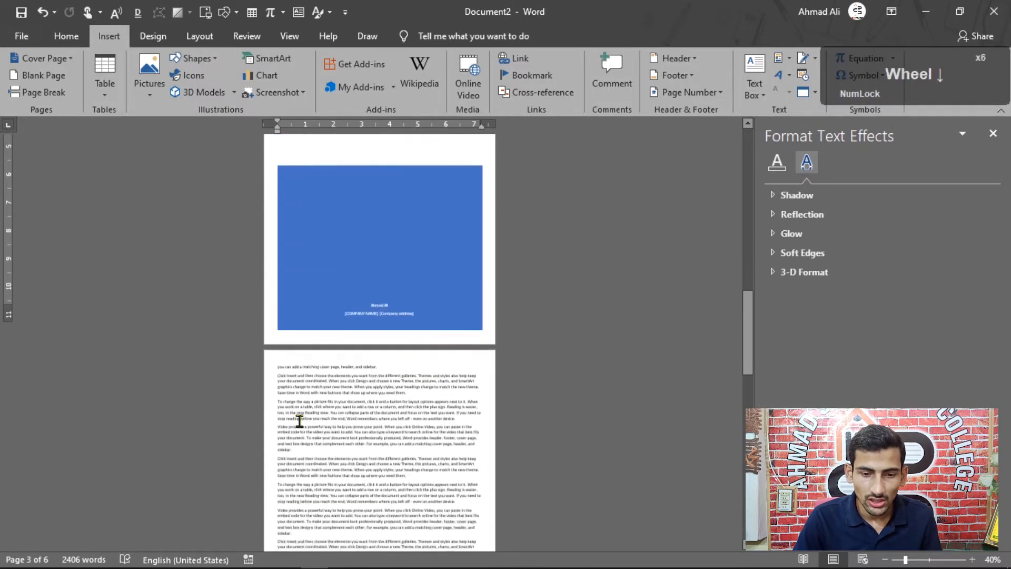
Insert the Banded cover page at the beginning of the section and check where it lands in the document.
ctrl+scroll(292, 425, up, 5)
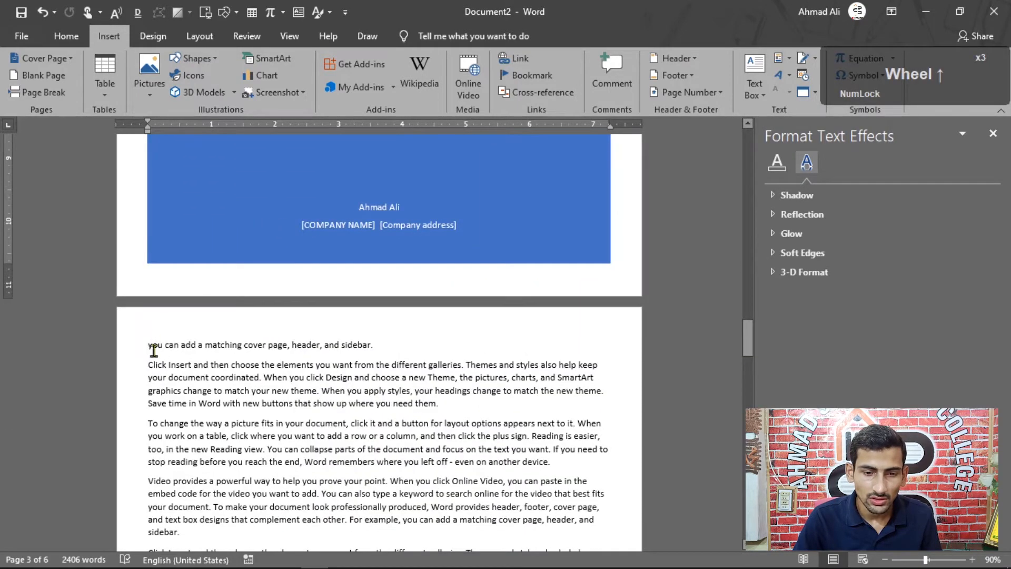
click(73, 59)
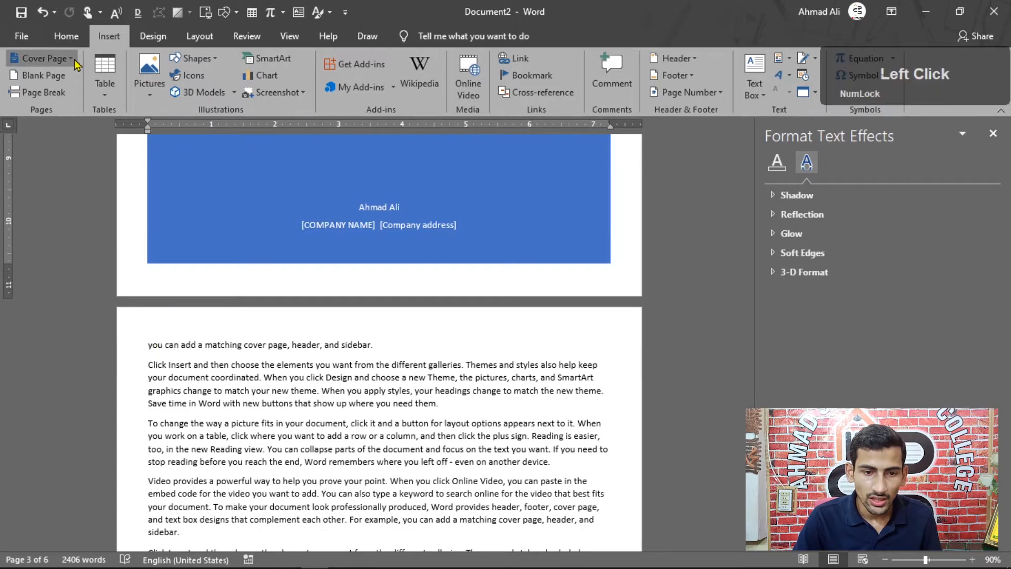
right_click(165, 158)
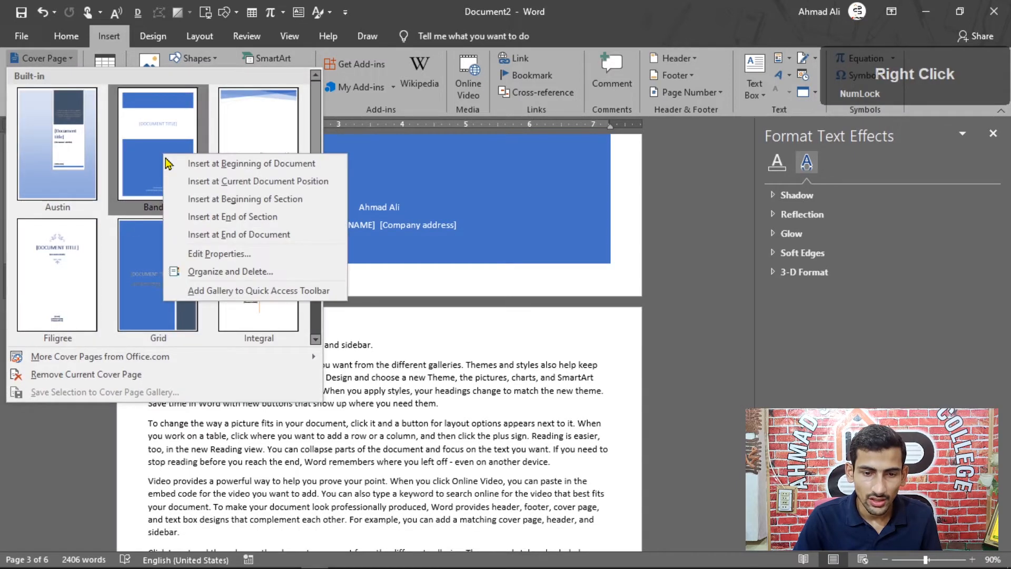
click(256, 205)
scroll(245, 233, up, 4)
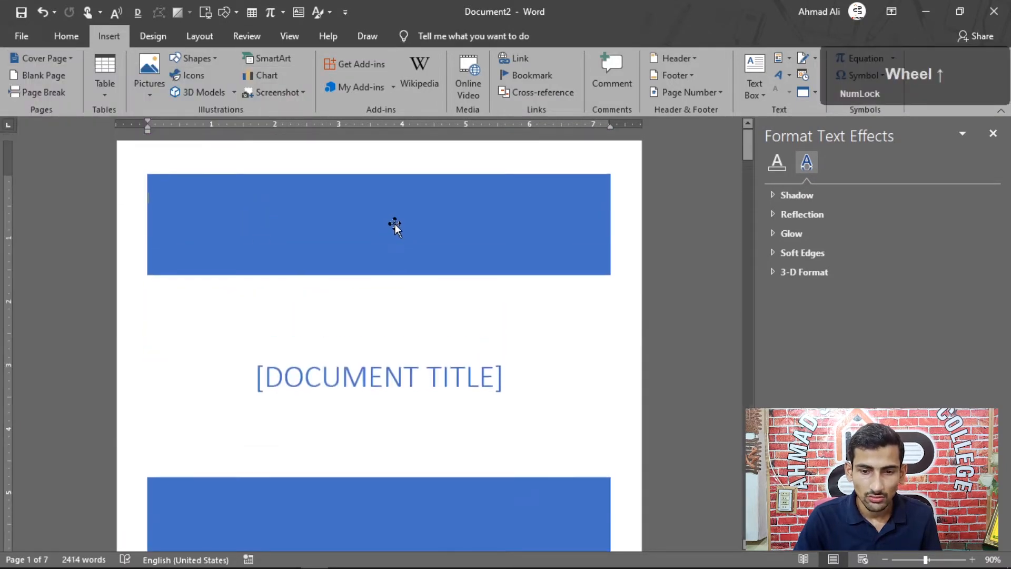
scroll(253, 274, down, 10)
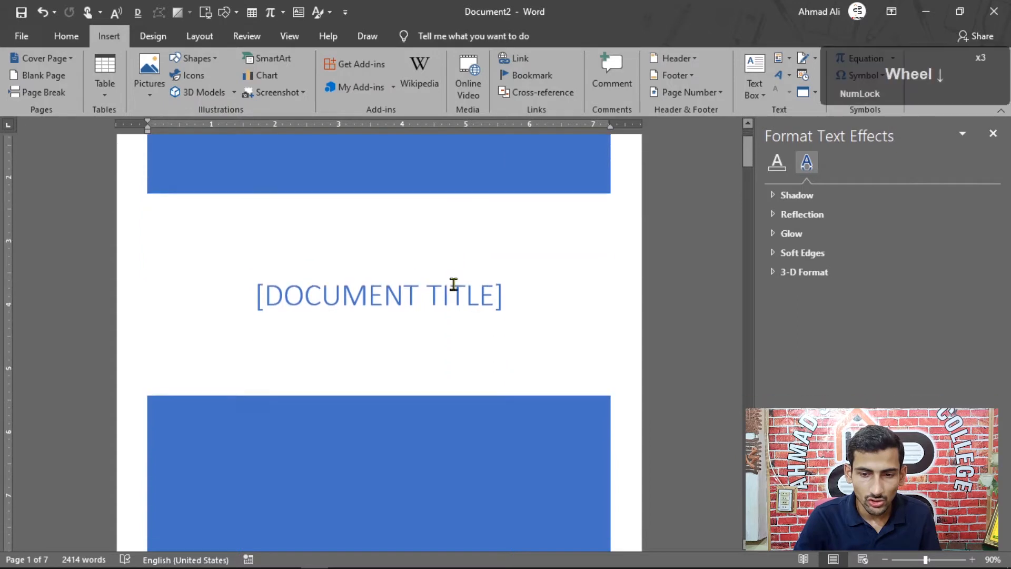
scroll(330, 317, down, 4)
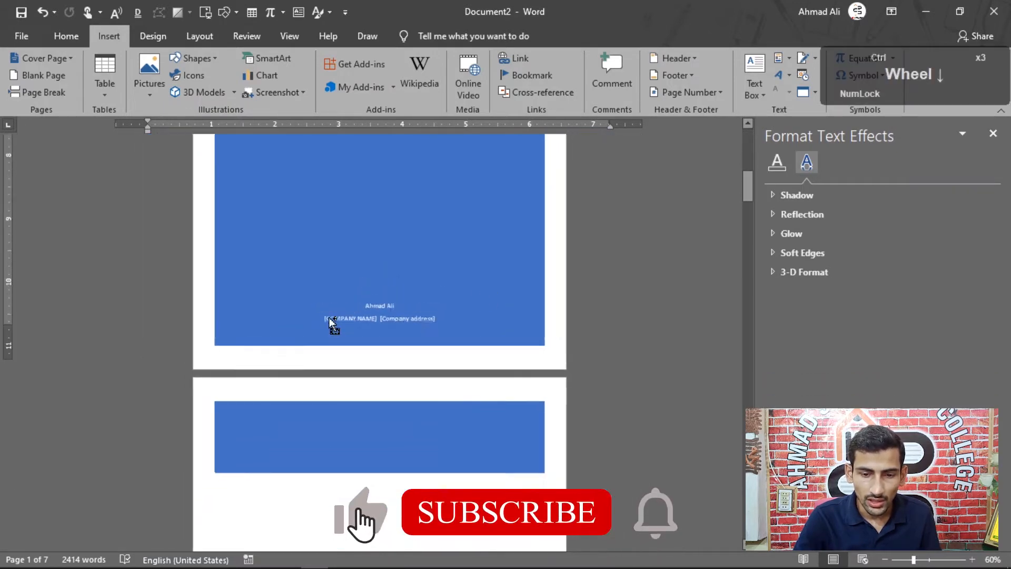
scroll(345, 230, down, 2)
scroll(327, 293, down, 3)
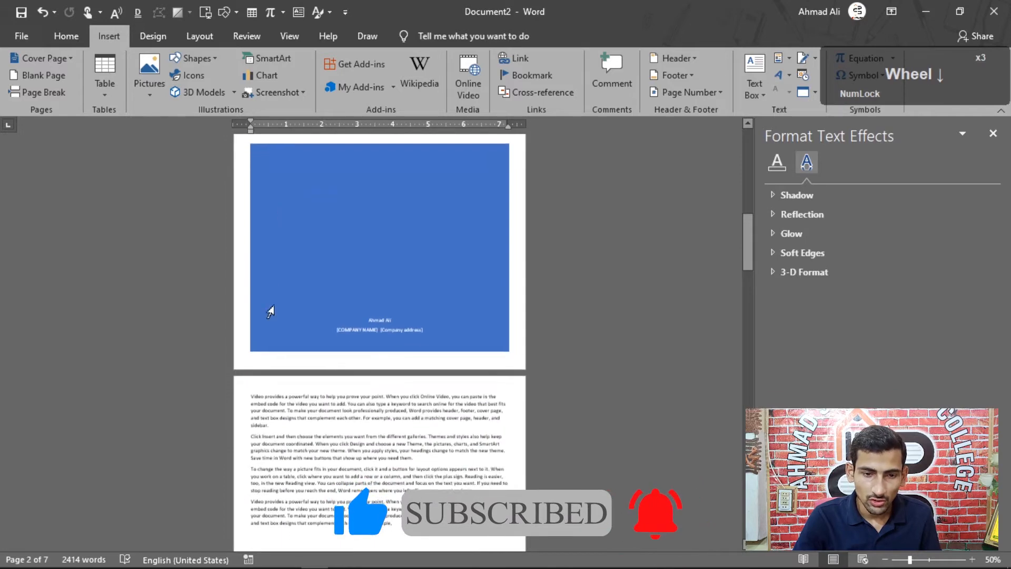
scroll(271, 309, down, 1)
Replace the cover page at the start of the document with the built-in Facet design.
click(72, 63)
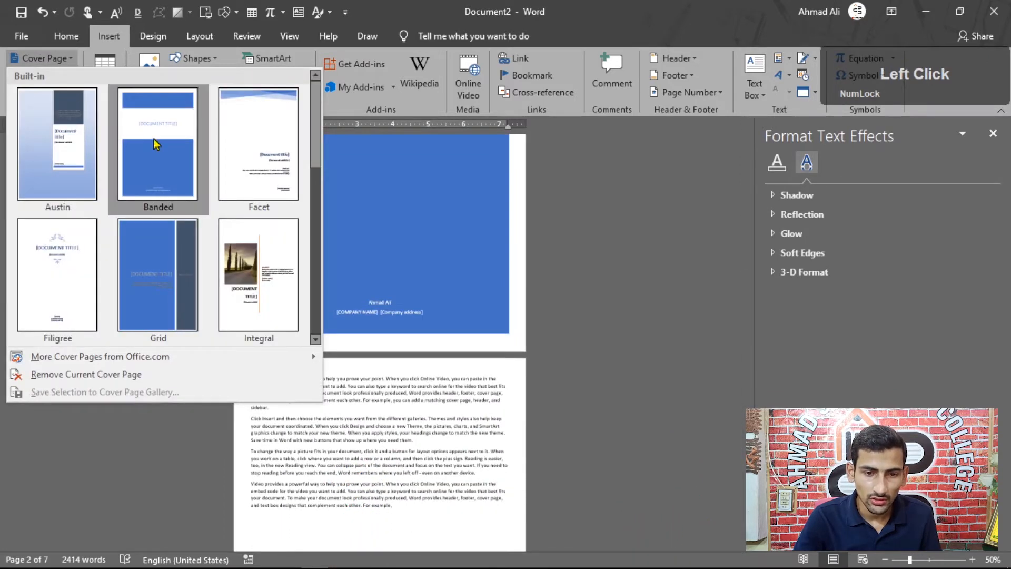
click(258, 144)
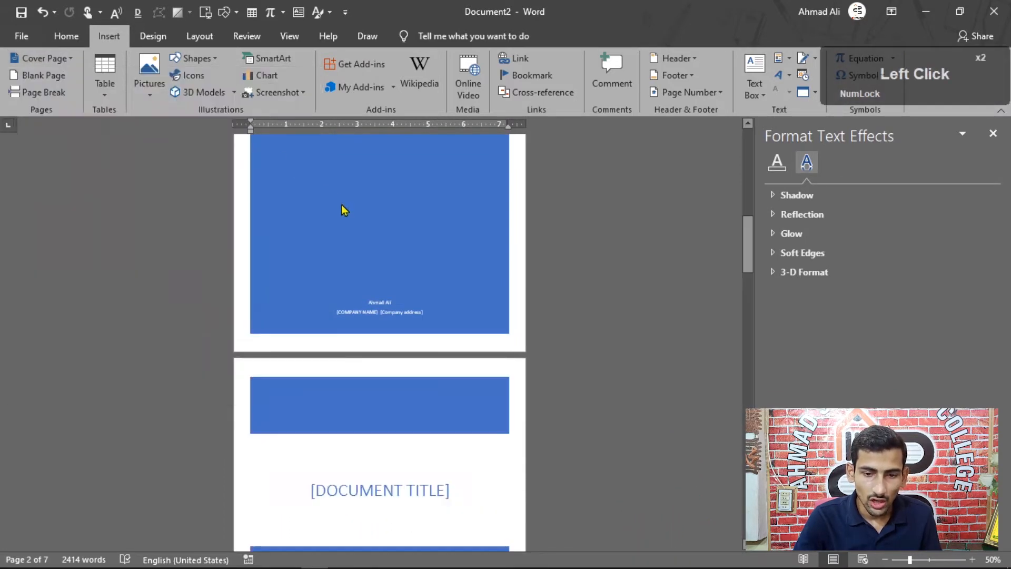
scroll(341, 208, up, 7)
scroll(342, 210, down, 8)
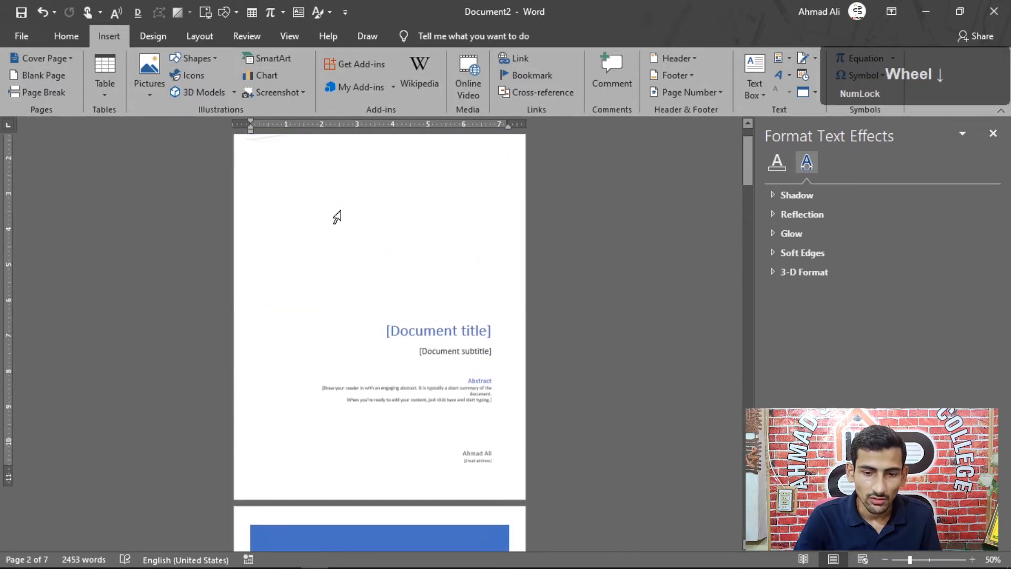
scroll(341, 211, down, 8)
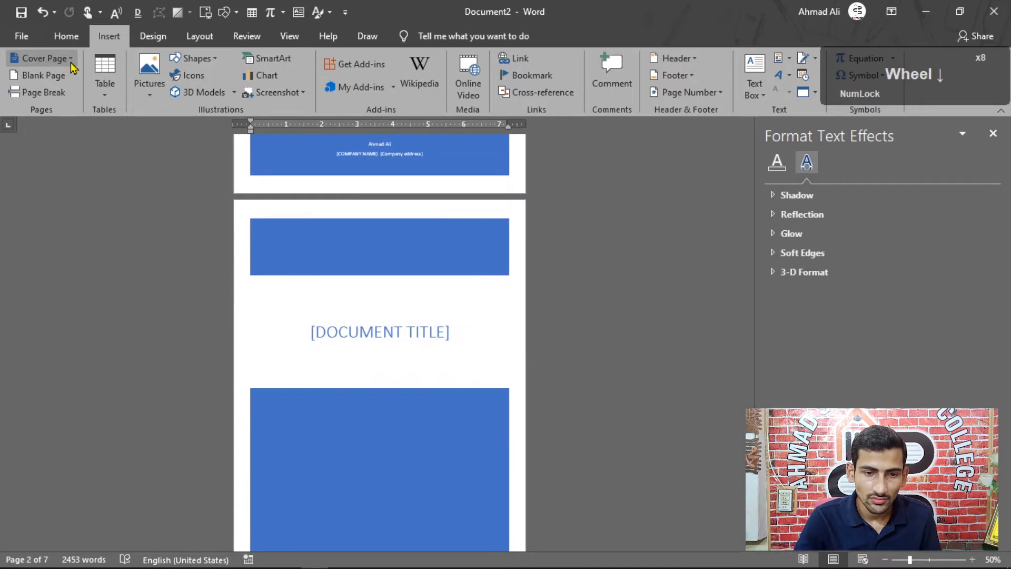
Insert the Banded cover page at the end of the section and check its placement.
click(45, 58)
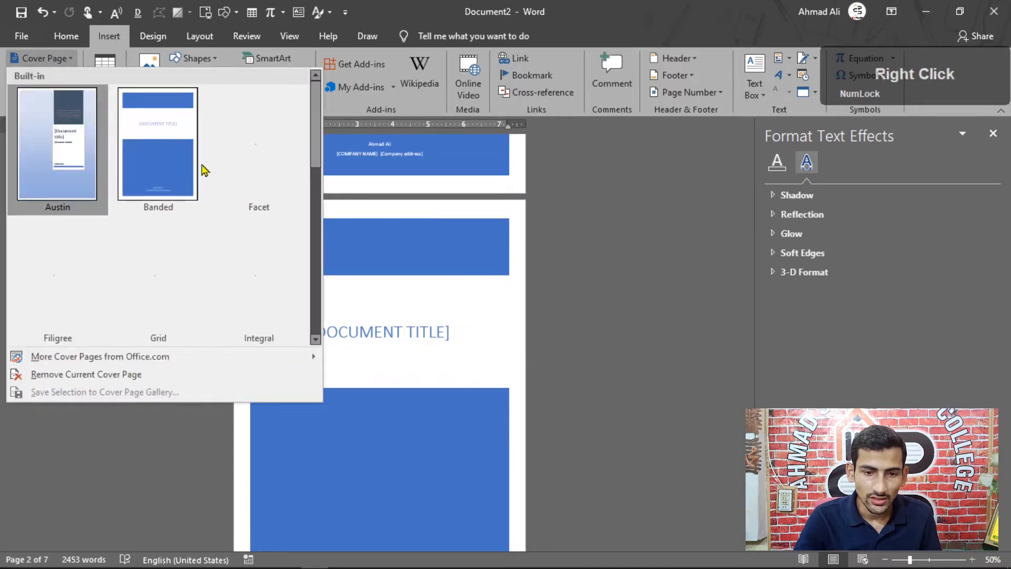
right_click(203, 170)
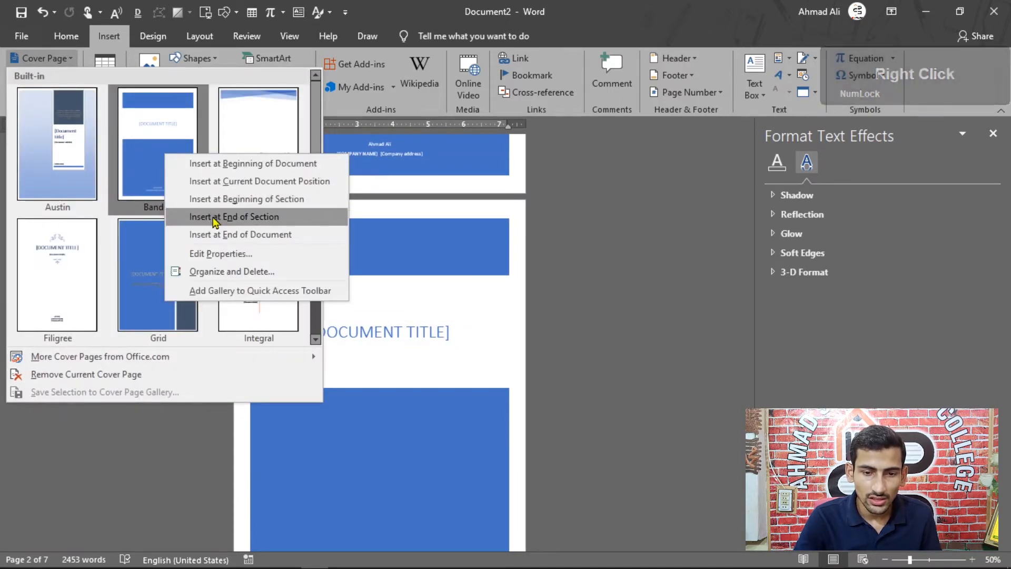
click(256, 222)
scroll(268, 274, down, 3)
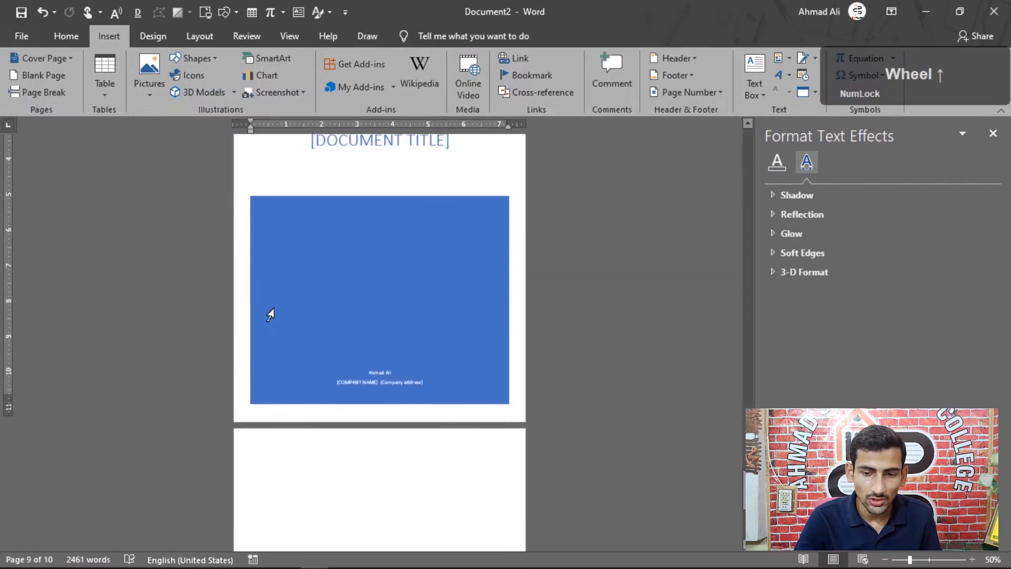
scroll(599, 316, up, 5)
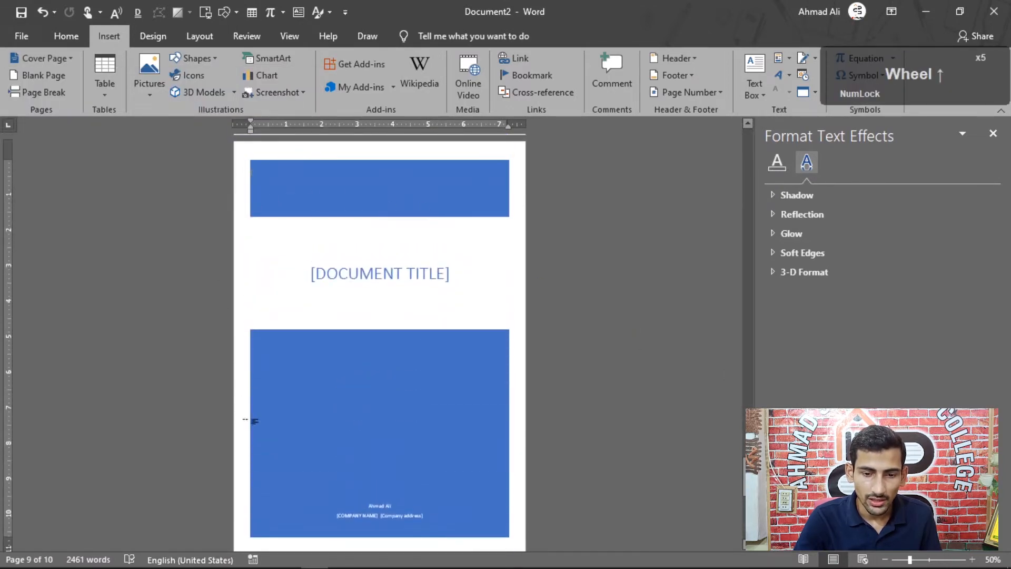
Insert the Banded cover page at the end of the document and check the last pages.
click(41, 58)
right_click(153, 163)
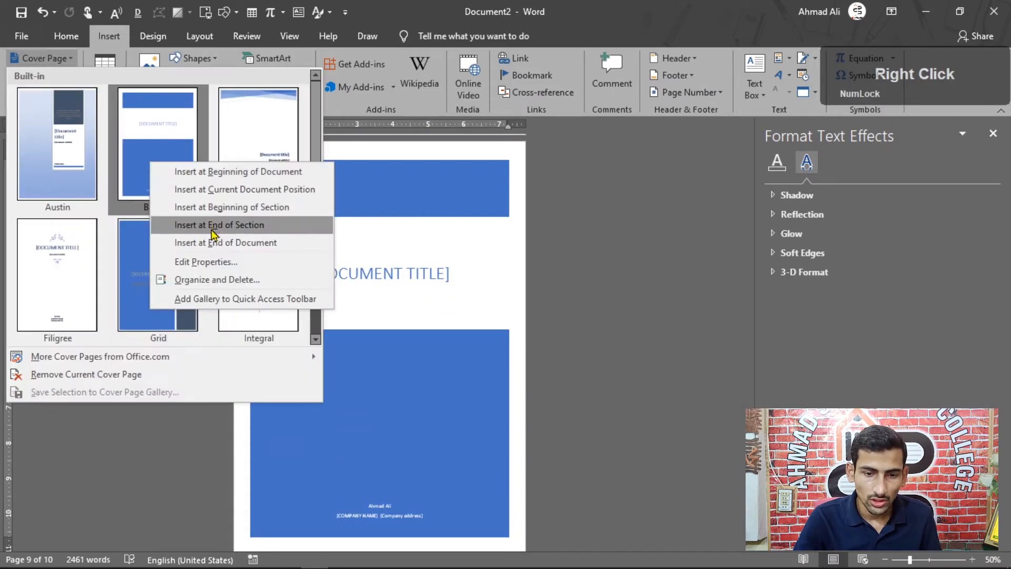
click(253, 242)
scroll(296, 241, down, 3)
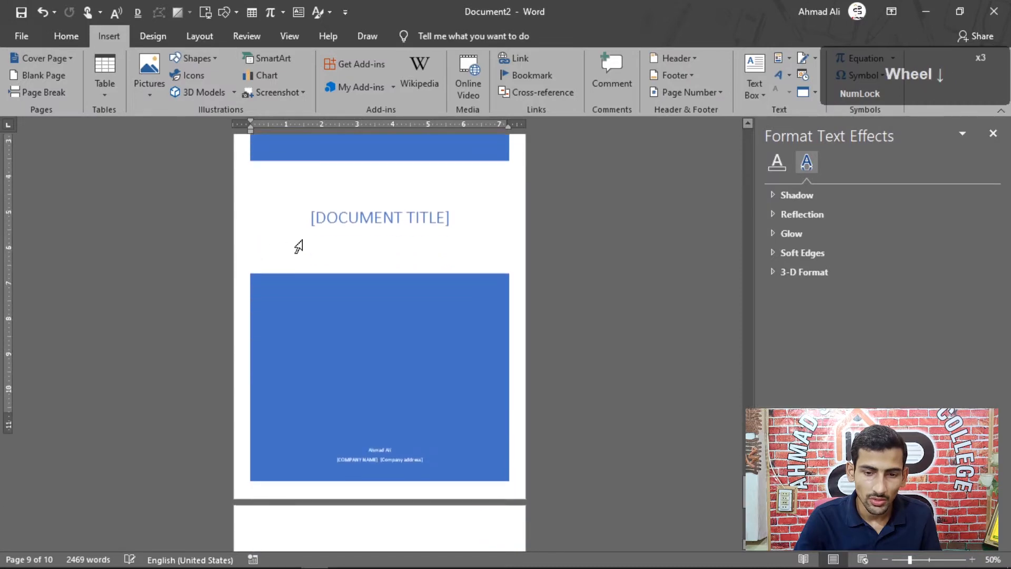
scroll(416, 208, up, 4)
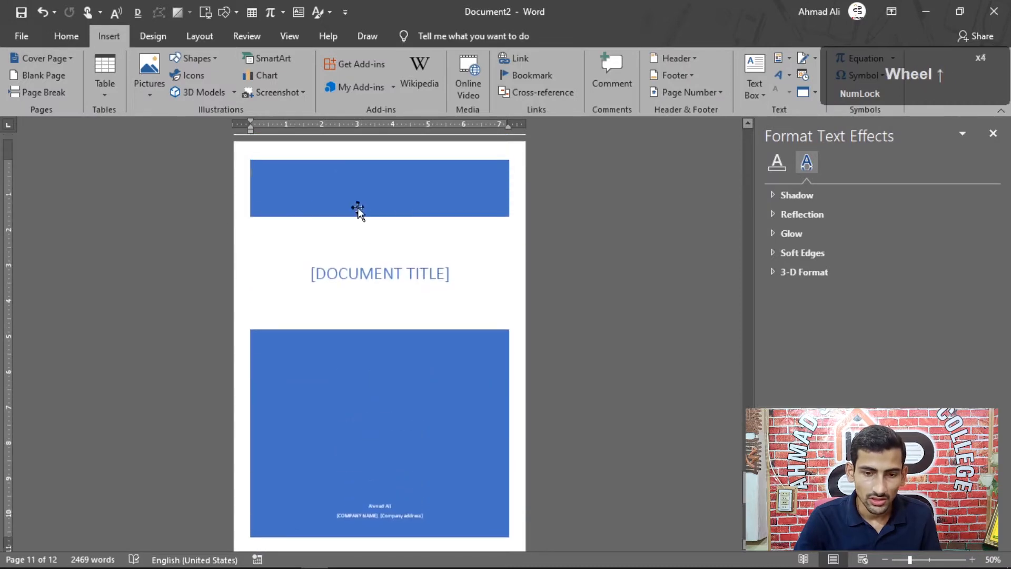
scroll(357, 209, up, 3)
Add the built-in Filigree cover page to the document.
click(41, 58)
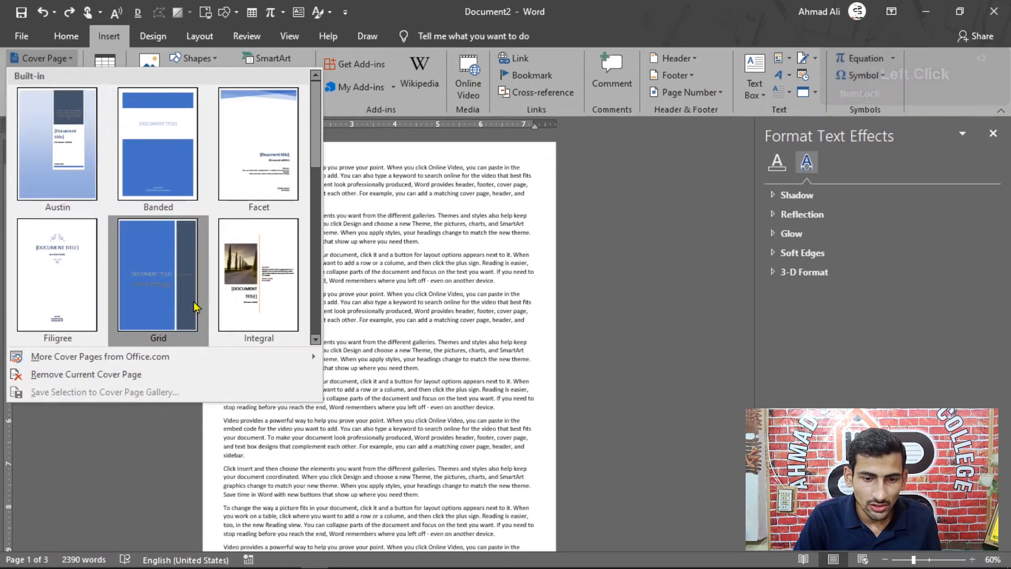
scroll(66, 248, down, 2)
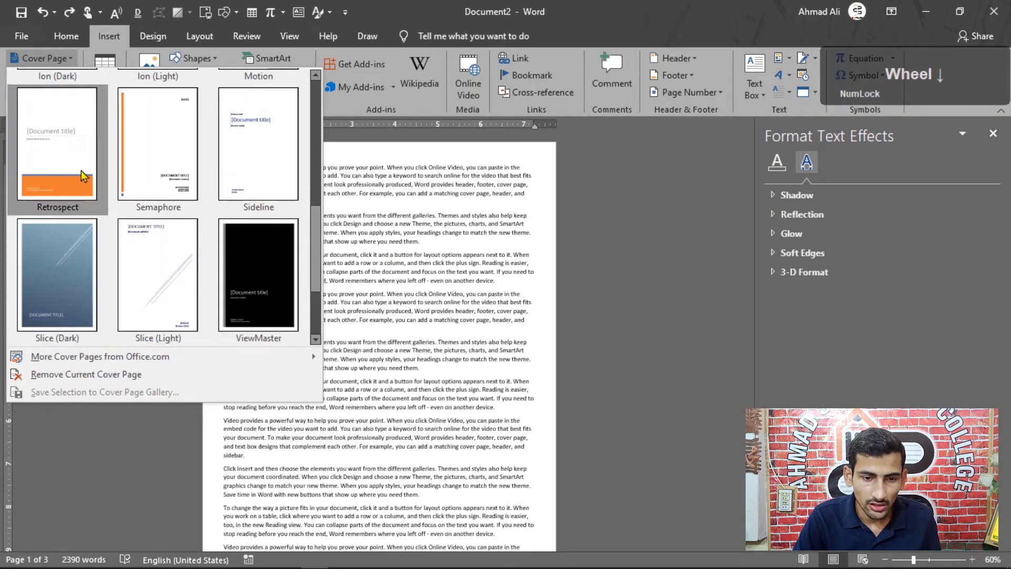
scroll(126, 282, up, 3)
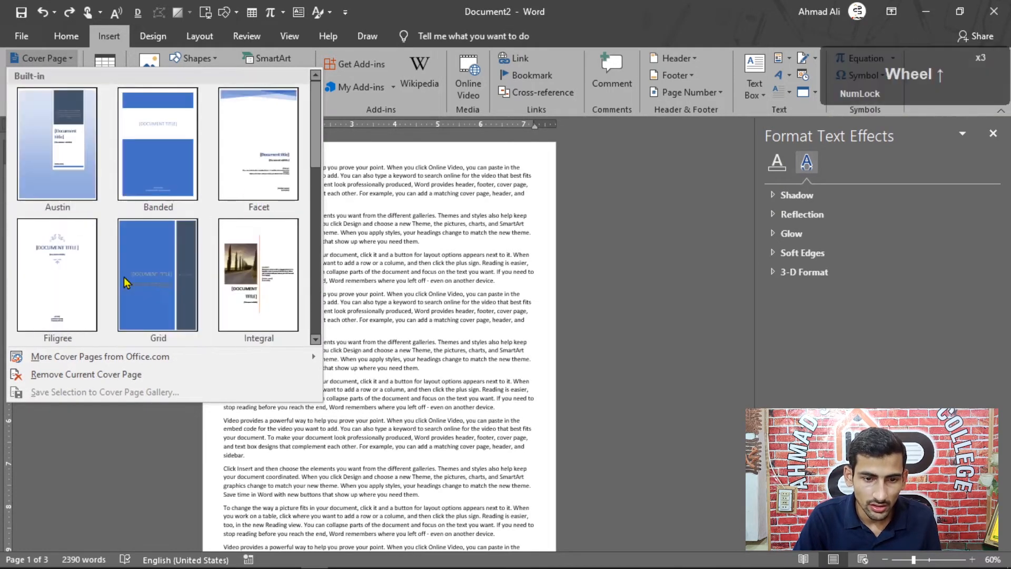
click(52, 290)
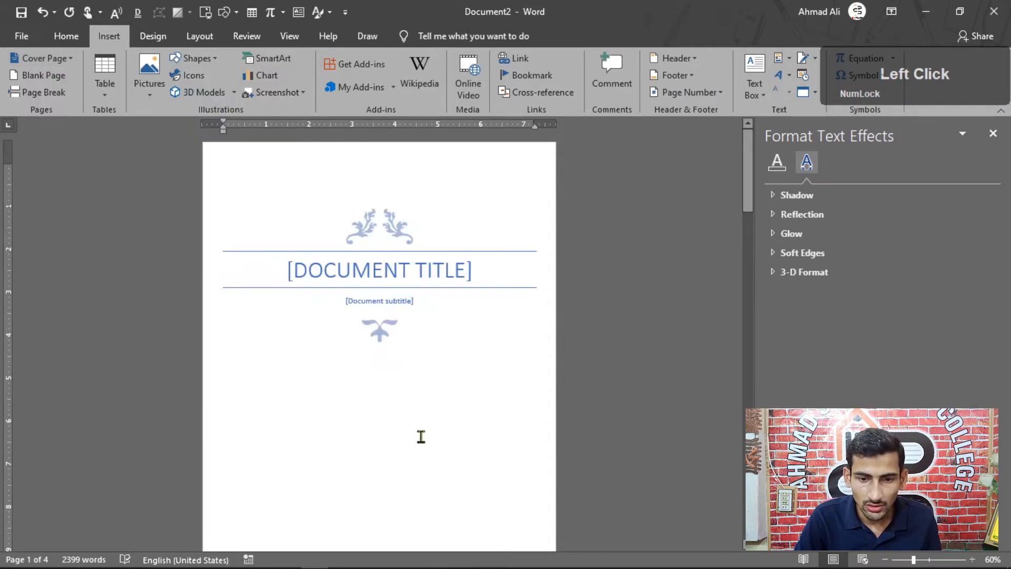
scroll(470, 437, down, 3)
scroll(470, 437, up, 3)
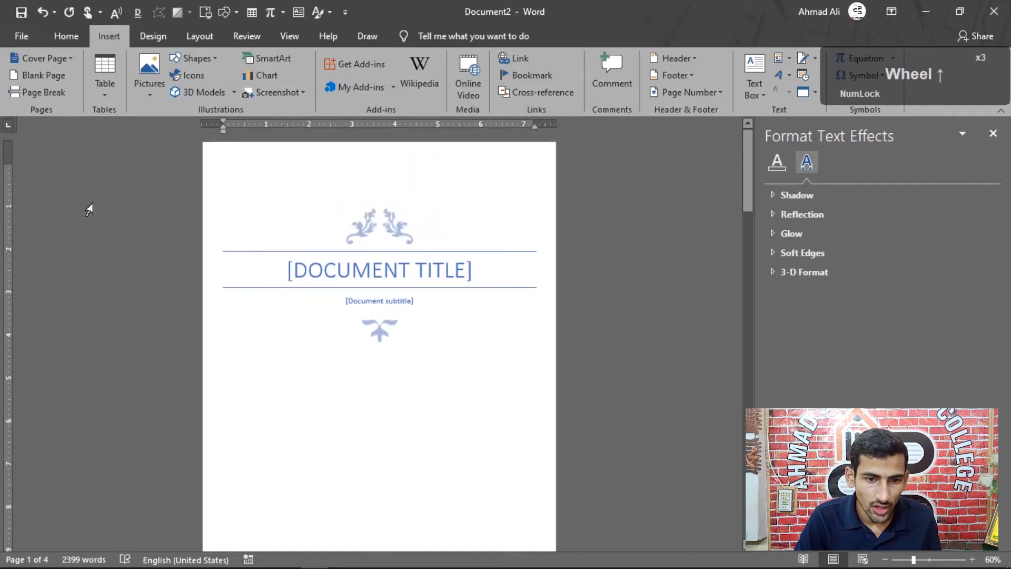
Insert the Slice (Light) cover page at the beginning of the section, ahead of the Filigree cover.
click(66, 59)
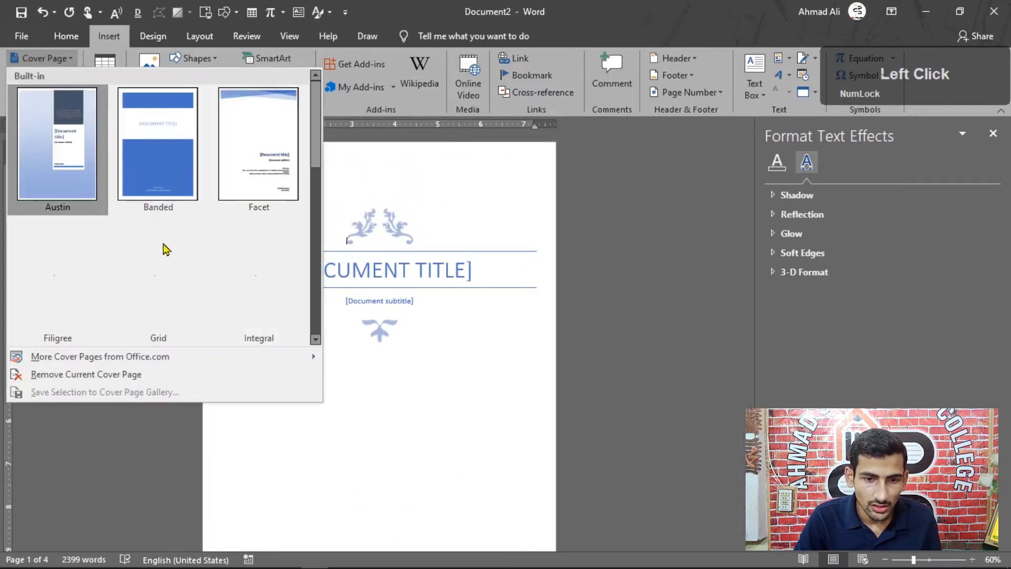
scroll(181, 273, down, 3)
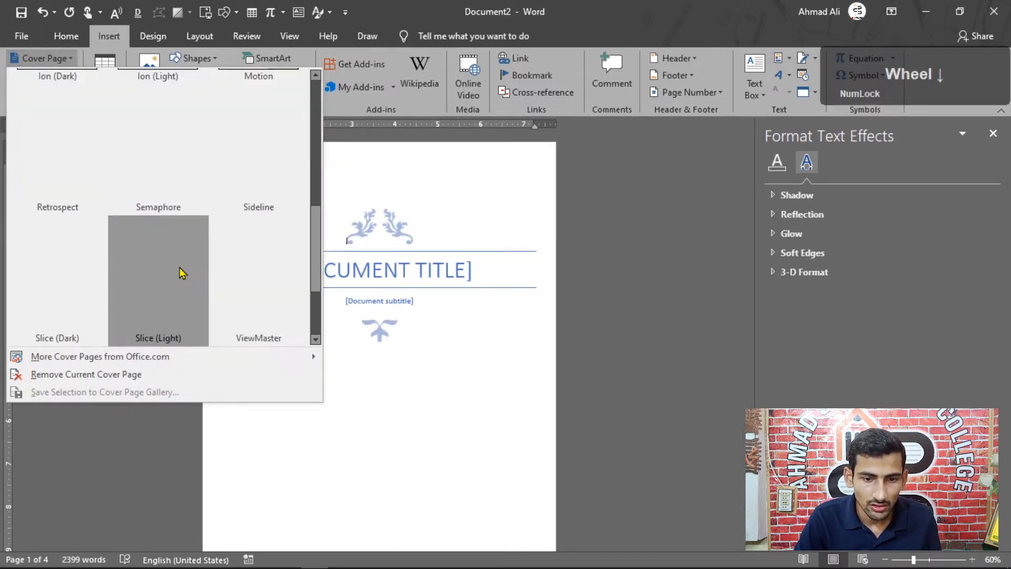
scroll(132, 256, down, 1)
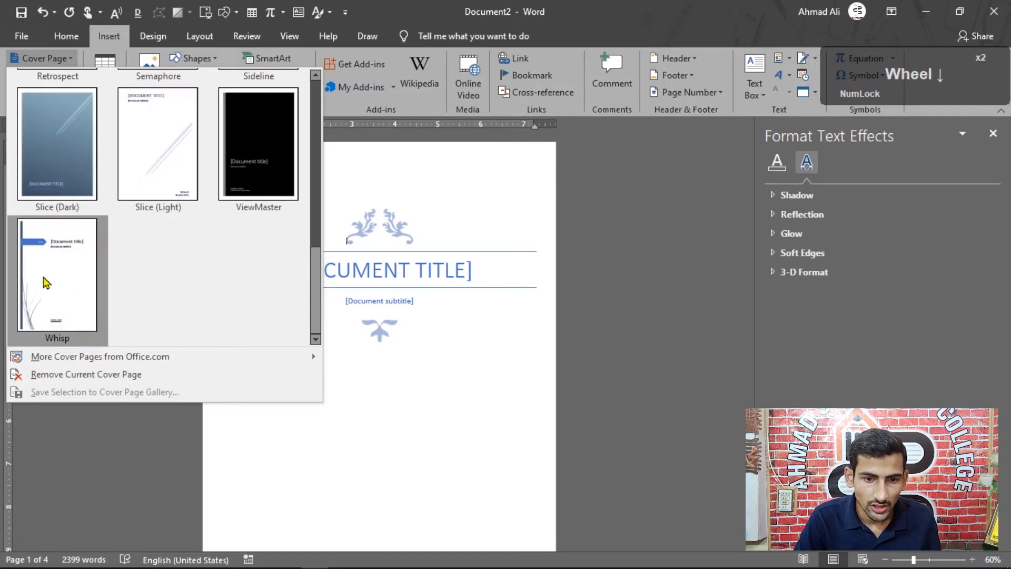
right_click(139, 129)
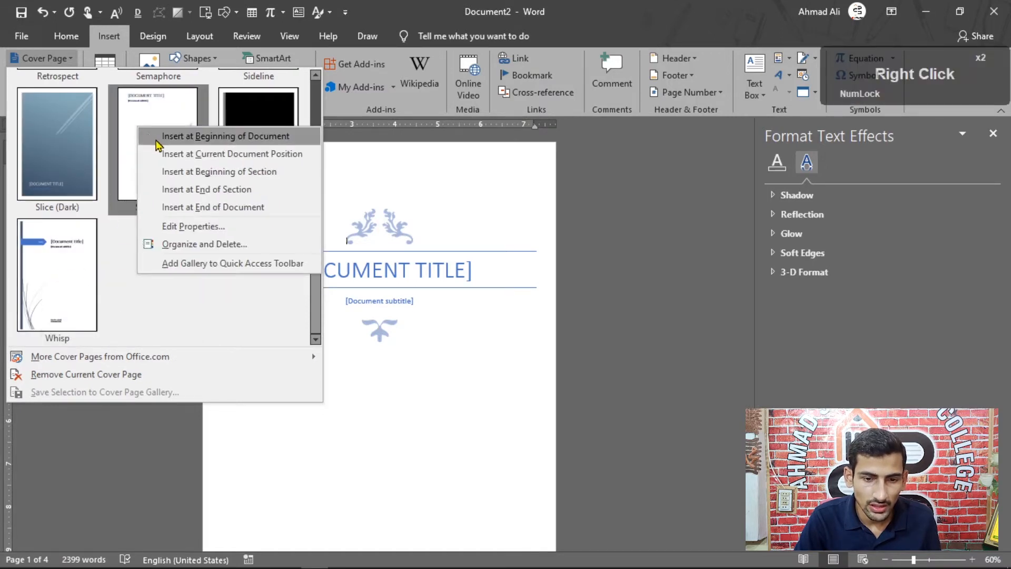
click(234, 177)
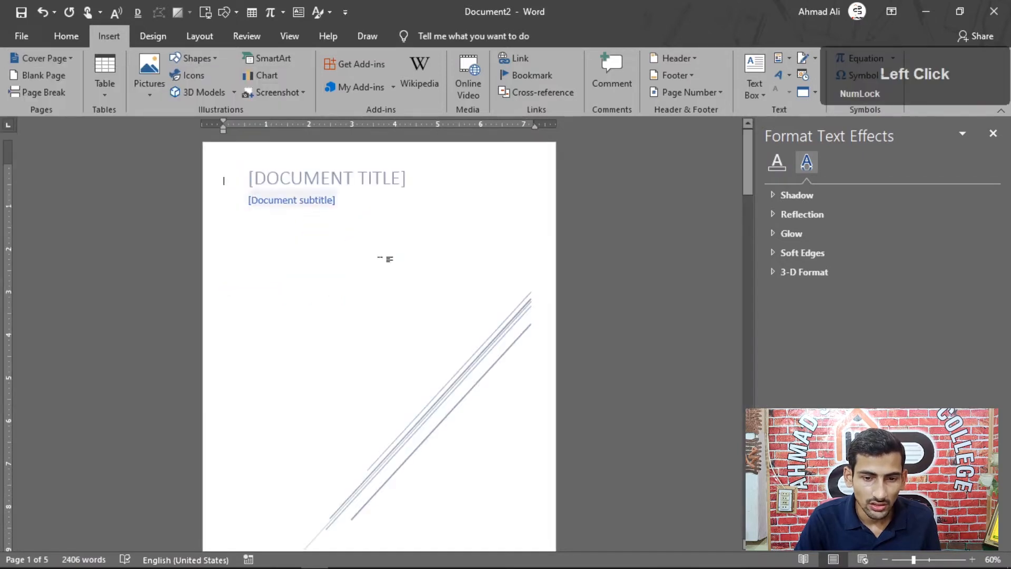
scroll(409, 305, down, 3)
Try moving the diagonal-line graphic from the Slice (Light) cover down onto the Filigree cover, and undo the move.
click(416, 324)
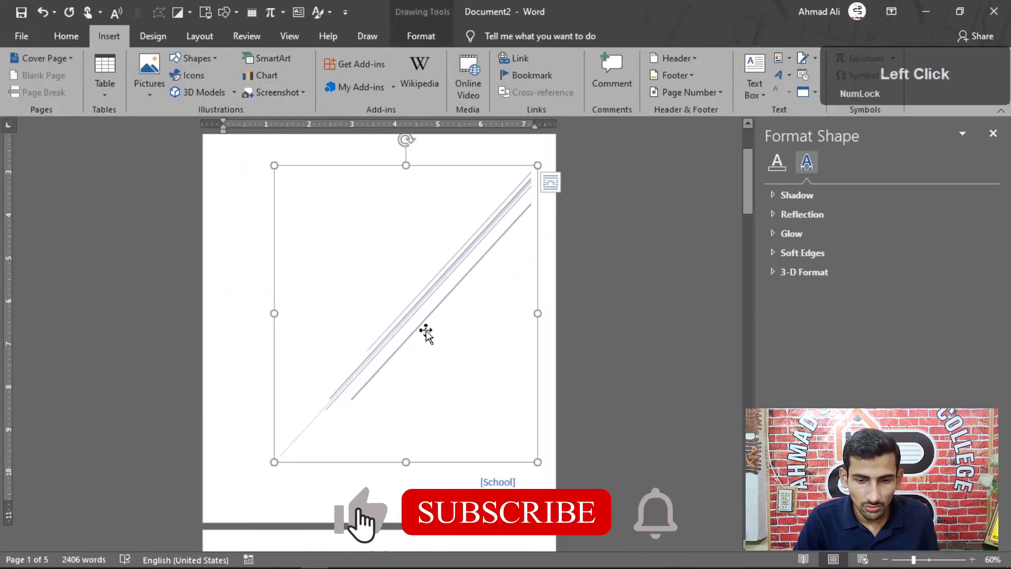
scroll(395, 399, down, 3)
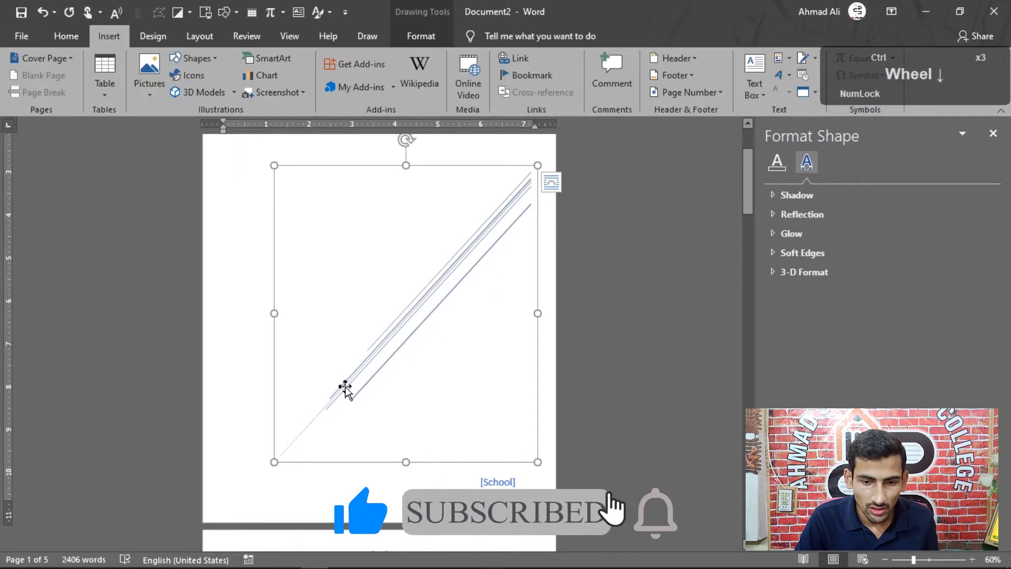
drag(354, 243, 339, 448)
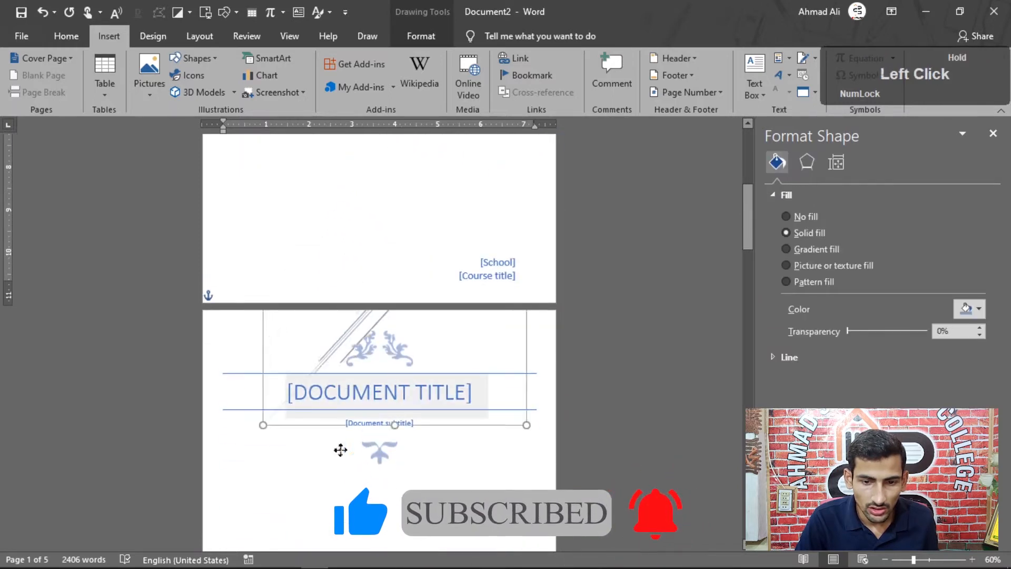
key(ctrl+z)
Move the diagonal-line graphic from the Slice (Light) cover onto the Filigree cover, below its title, and enlarge it to the full page width.
scroll(354, 501, down, 7)
scroll(348, 421, down, 1)
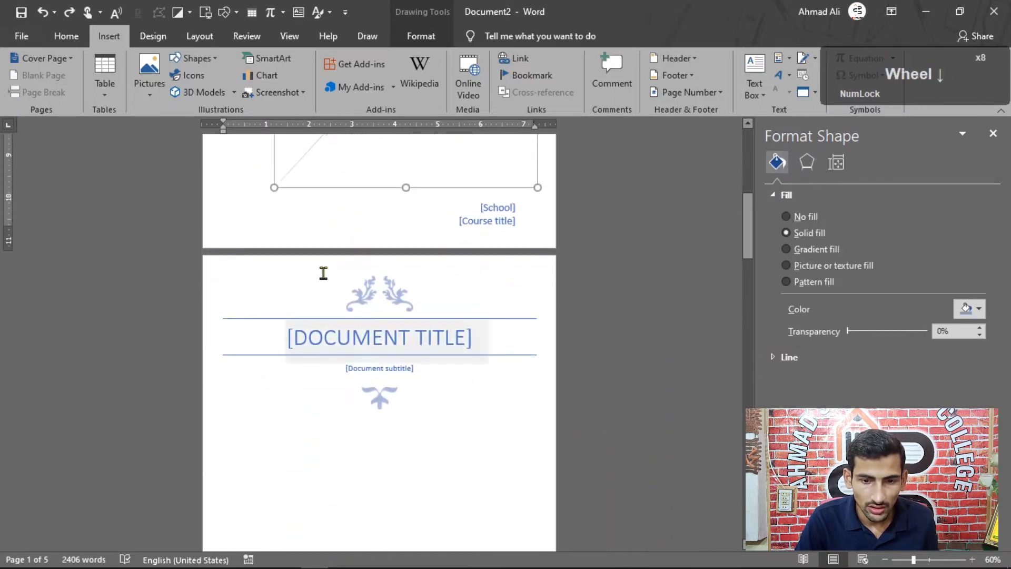
drag(351, 188, 305, 533)
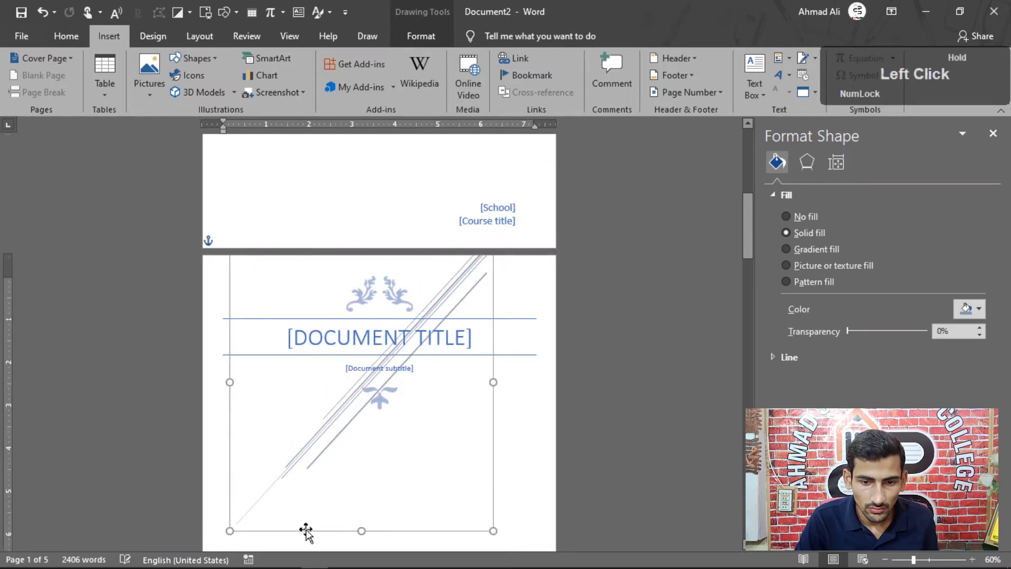
scroll(305, 524, down, 3)
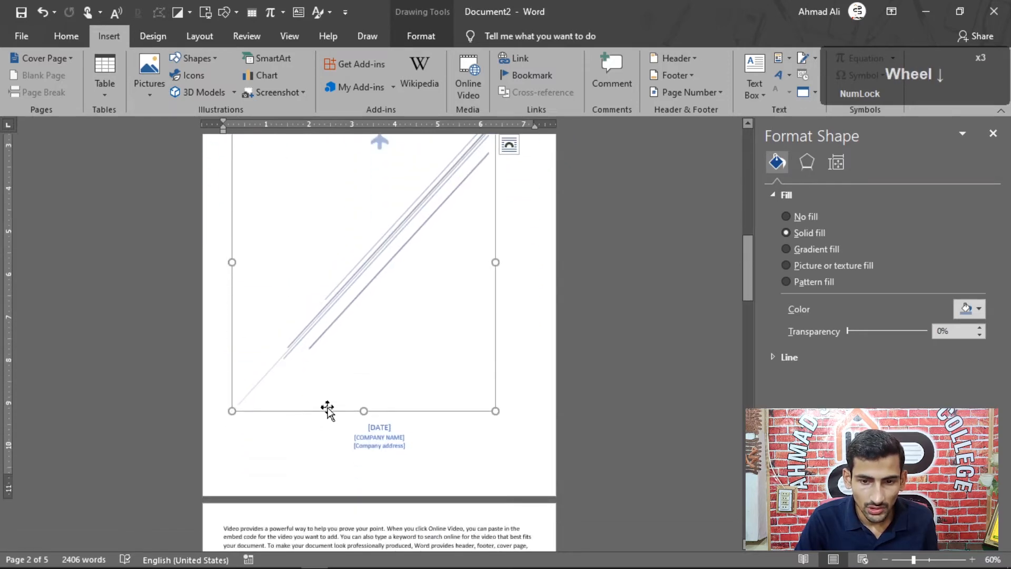
drag(328, 408, 389, 427)
drag(290, 431, 201, 460)
scroll(444, 383, up, 6)
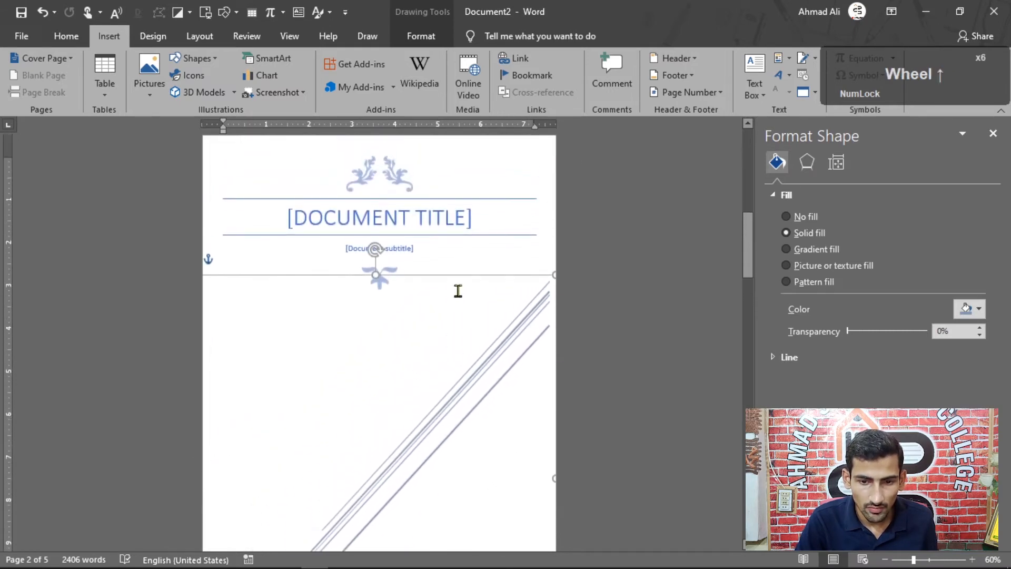
Reposition the diagonal-line graphic on the Filigree cover so it starts near the subtitle and reaches the page's right edge.
drag(465, 279, 474, 252)
scroll(406, 415, down, 1)
scroll(407, 415, up, 4)
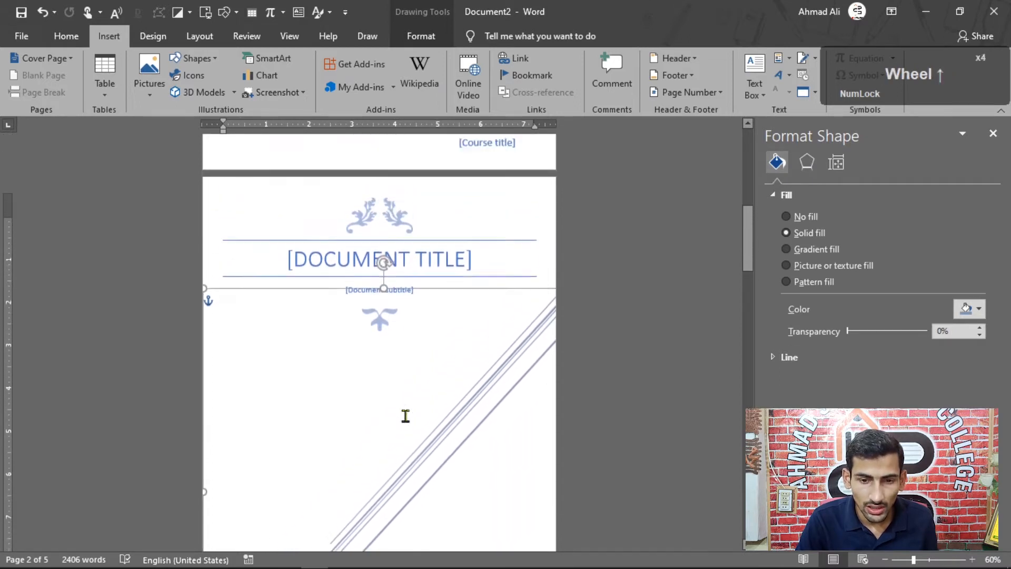
click(446, 325)
scroll(477, 416, down, 3)
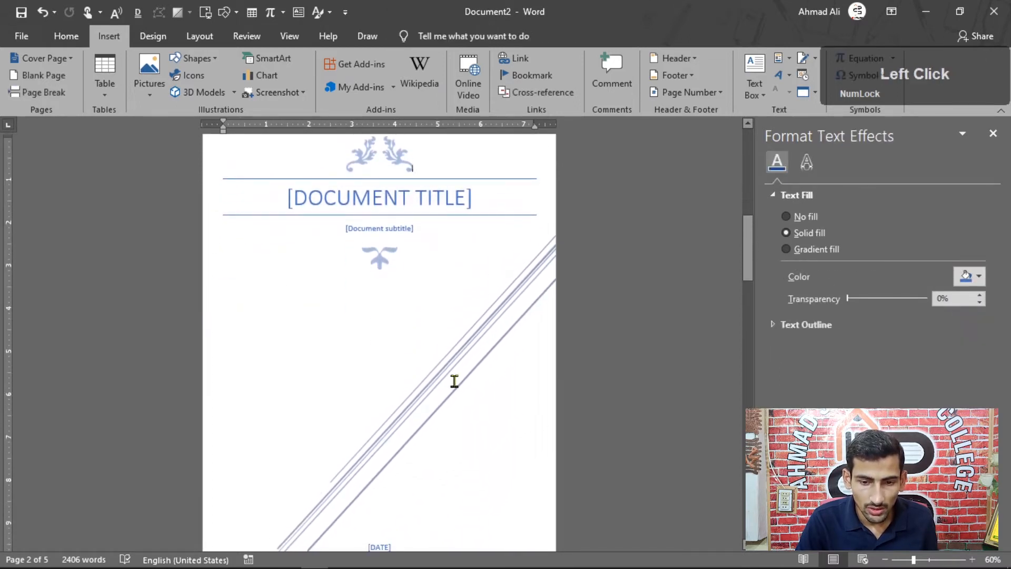
double_click(455, 362)
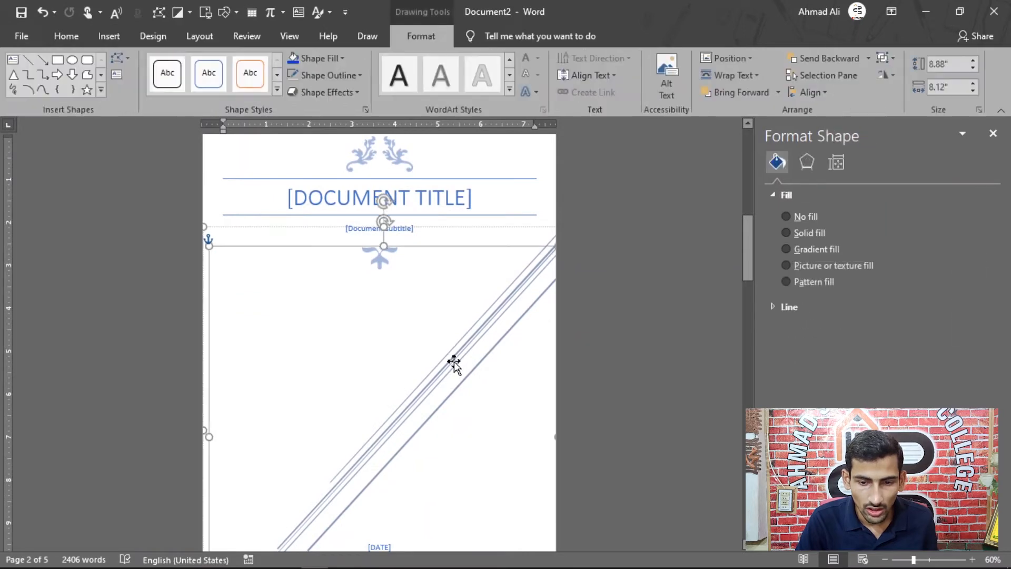
drag(454, 361, 424, 344)
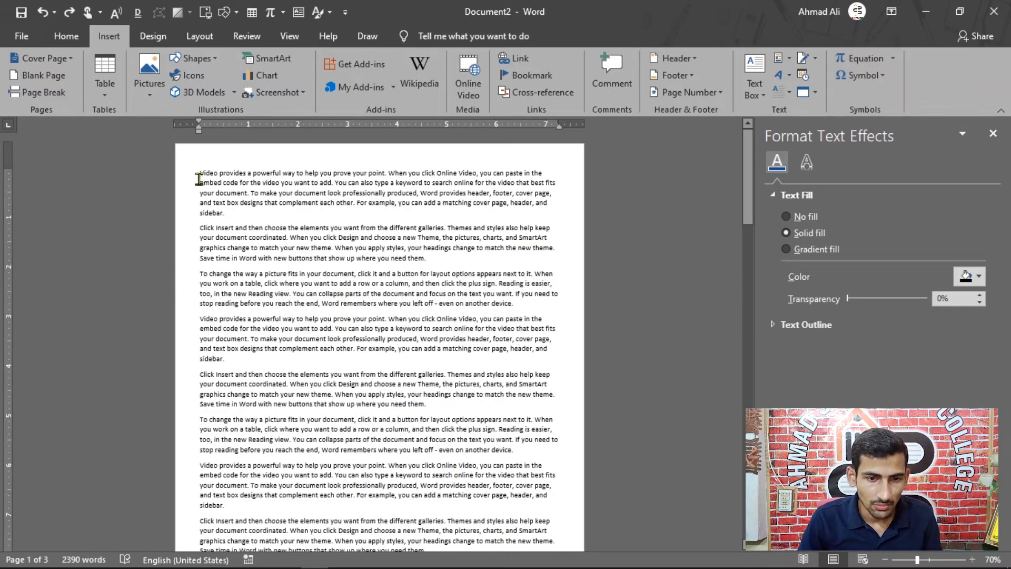
Insert the built-in Facet cover page and review its full layout.
click(42, 58)
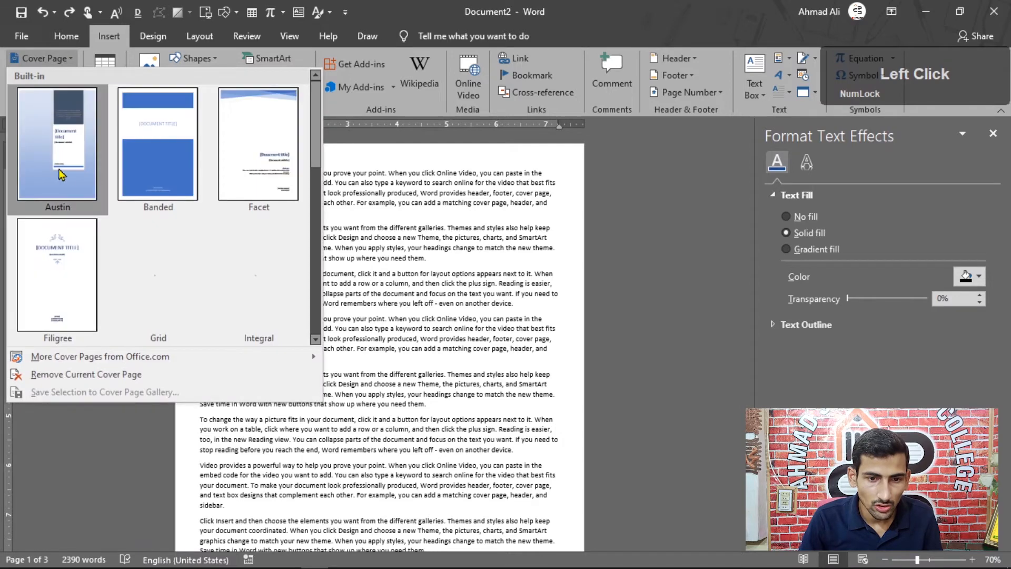
click(245, 169)
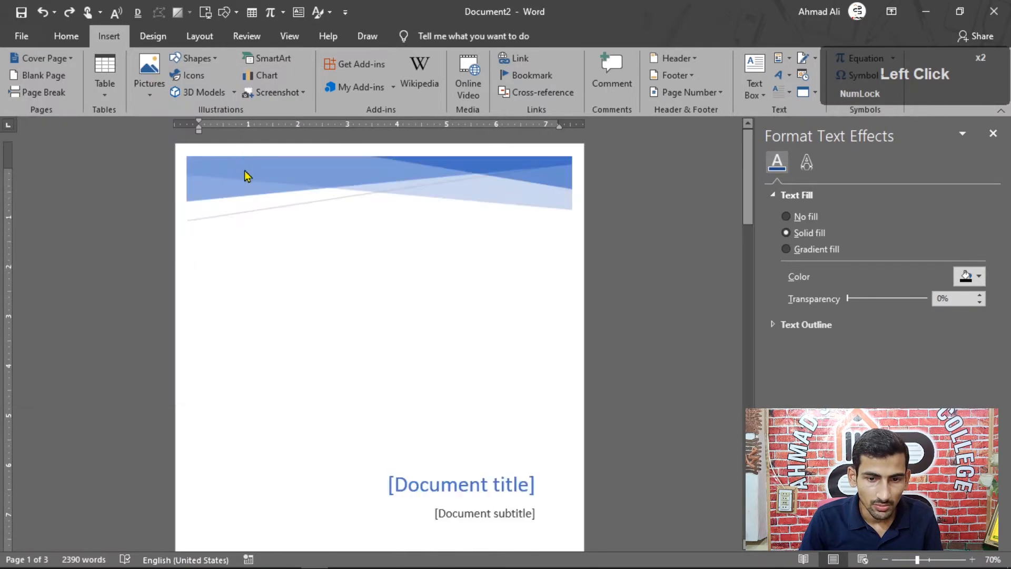
scroll(274, 190, down, 8)
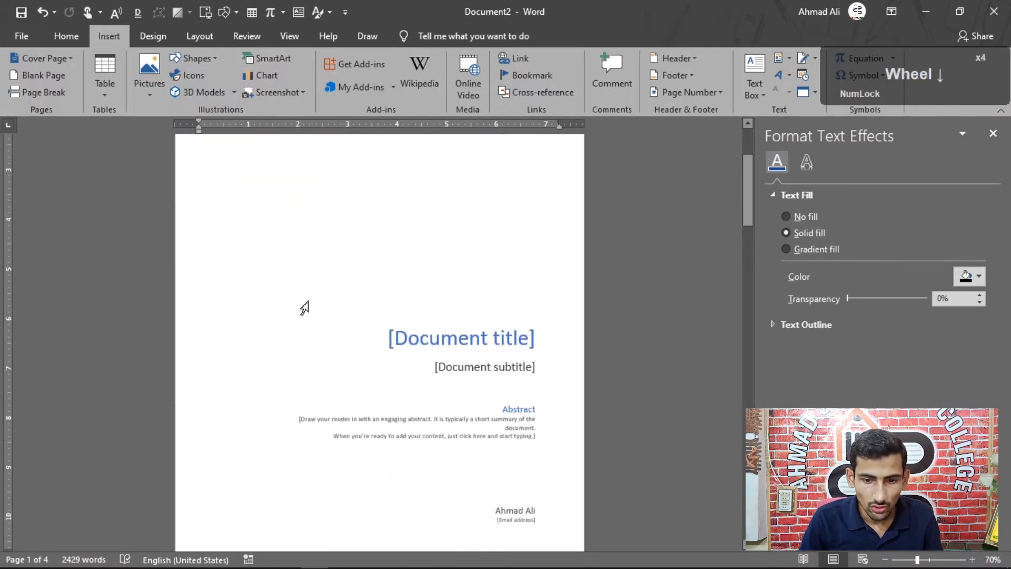
scroll(237, 278, up, 4)
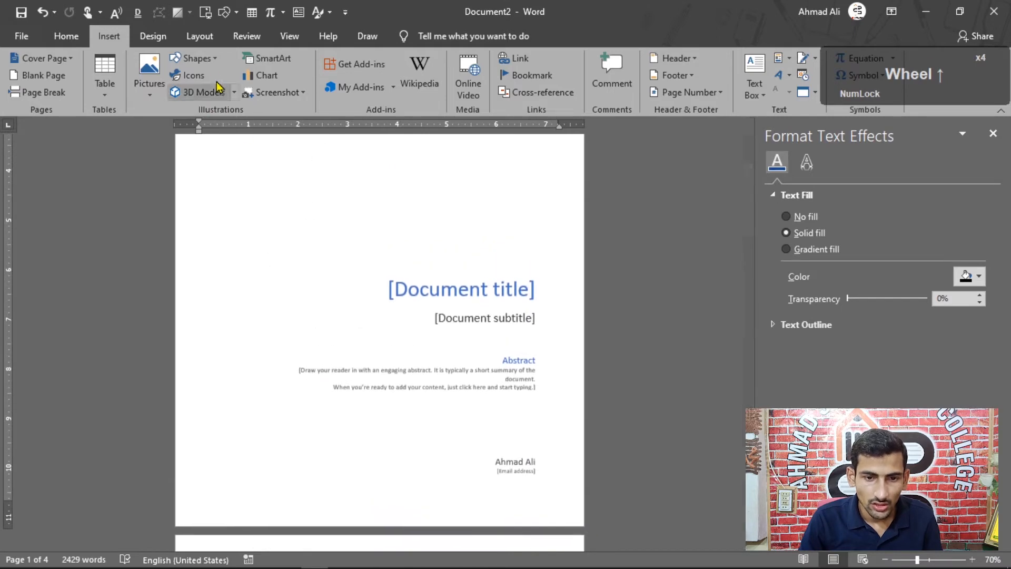
Draw a rectangle about 1.05" high and 8.34" wide along the bottom of the Facet cover, spanning the full page width.
click(196, 58)
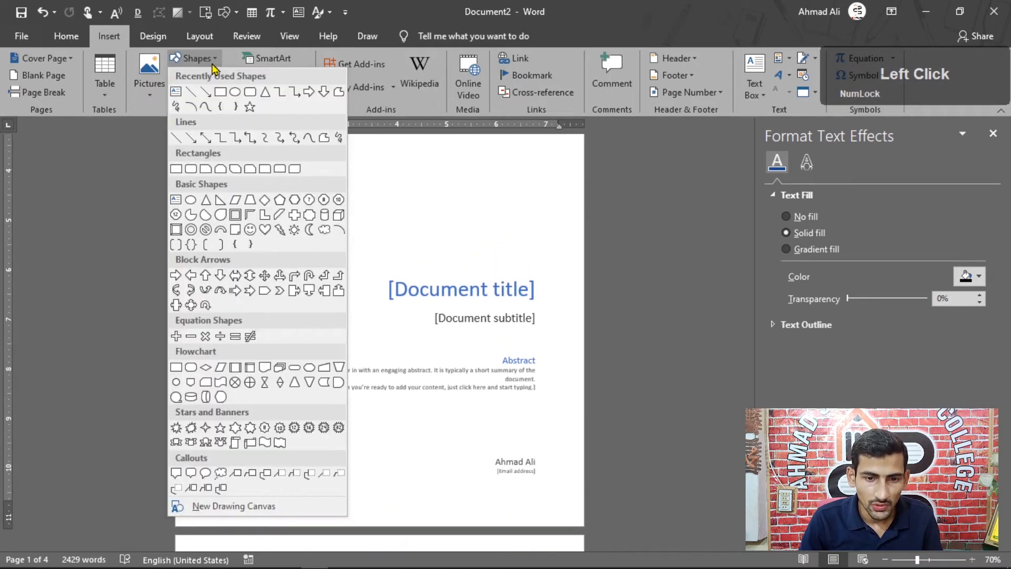
click(217, 59)
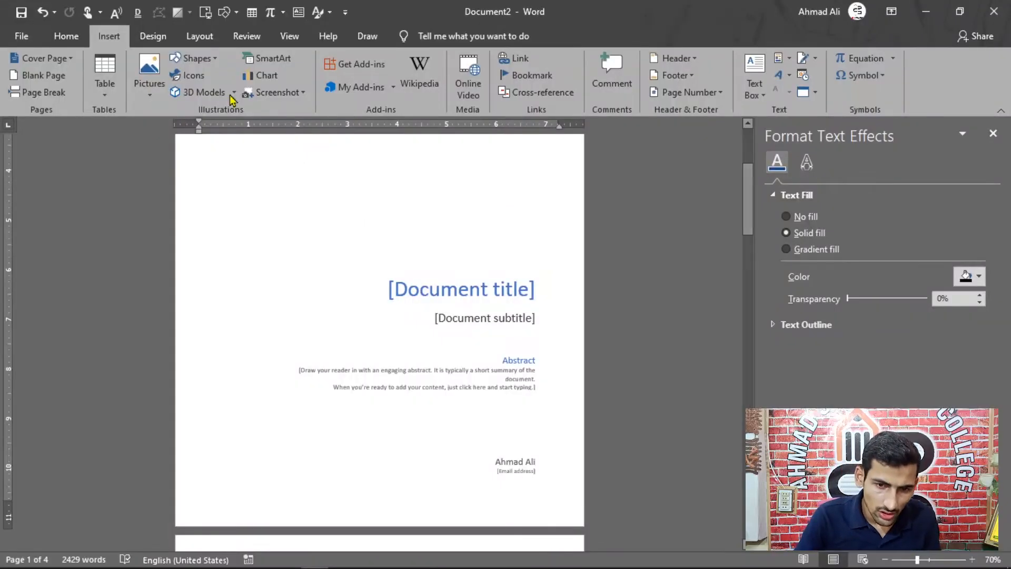
click(206, 58)
click(218, 94)
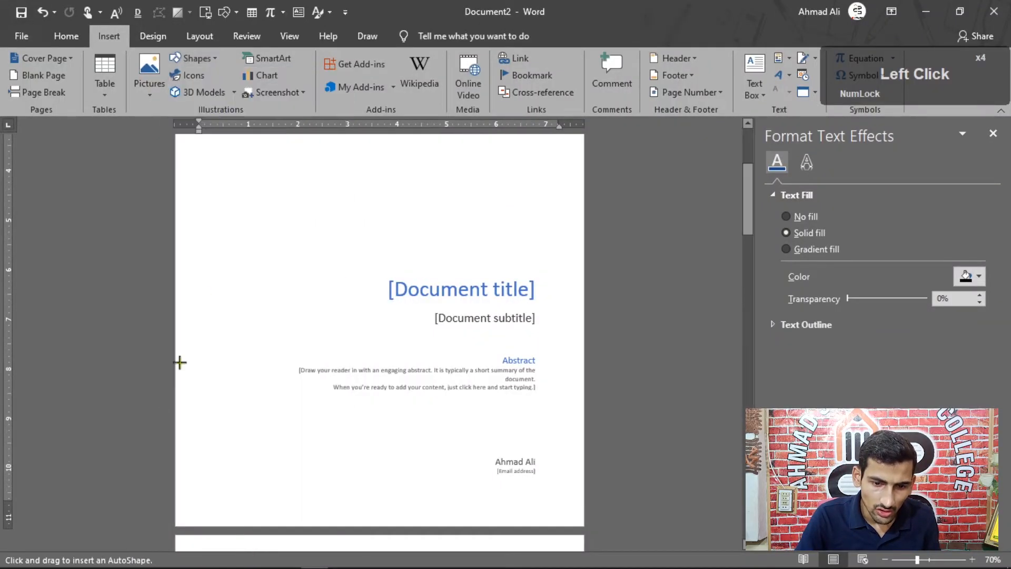
drag(172, 476, 577, 525)
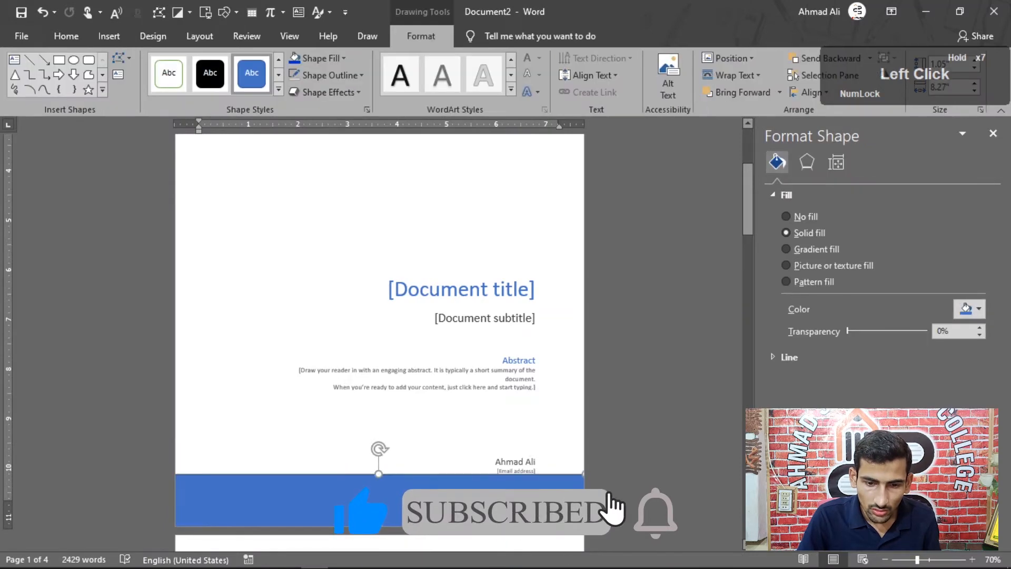
drag(578, 474, 584, 474)
drag(413, 496, 407, 497)
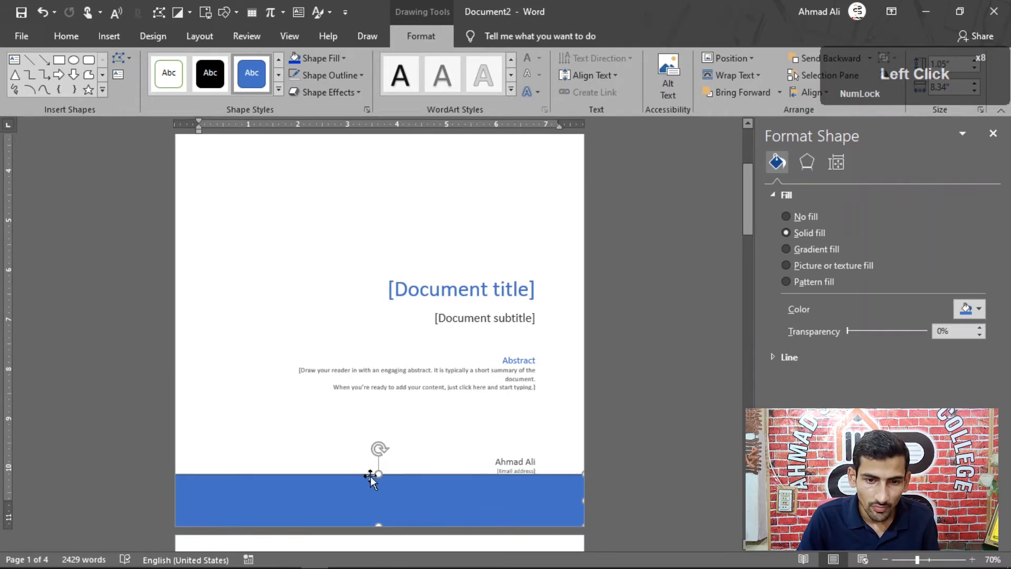
Fill the bottom rectangle with the bright blue recent color and remove its outline.
click(342, 59)
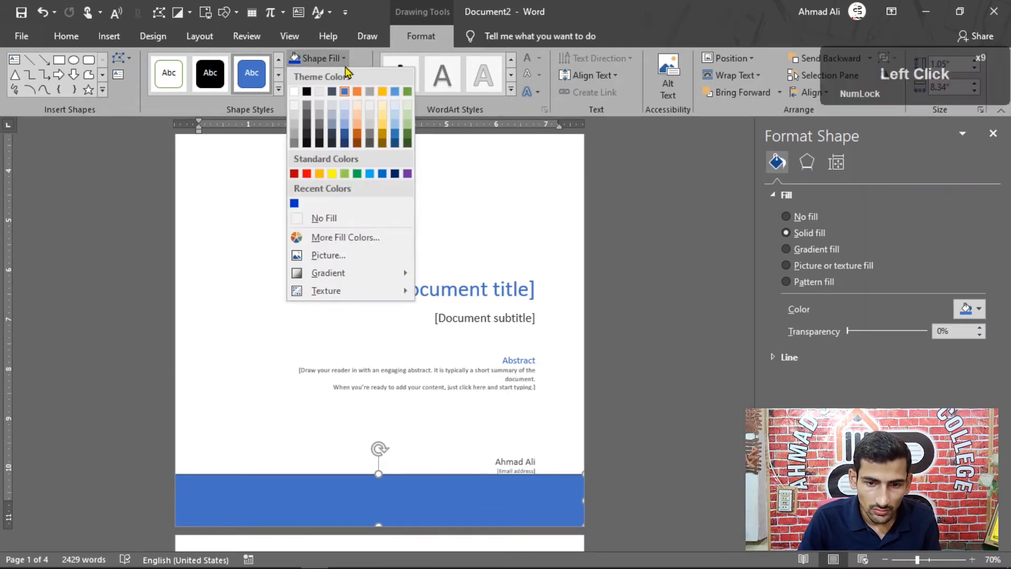
click(294, 202)
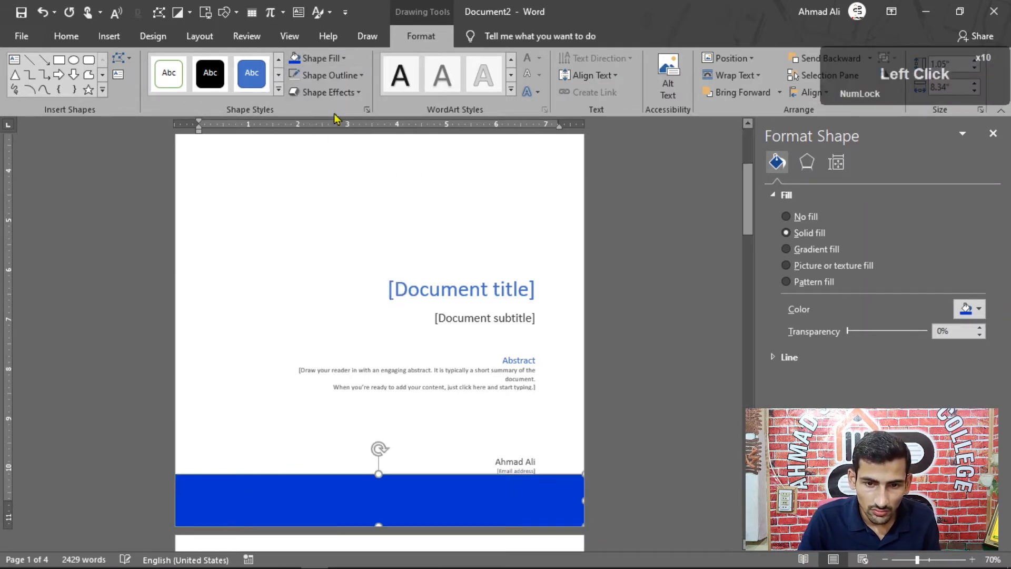
click(324, 75)
click(333, 234)
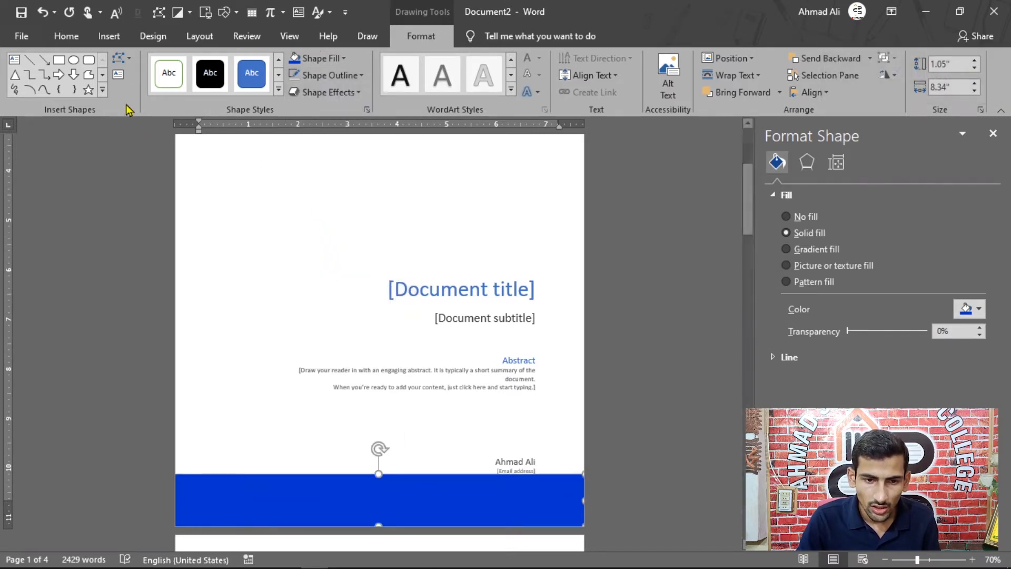
Draw an isosceles triangle about 3.96" high and 3.66" wide in the blank area above the document title.
click(15, 75)
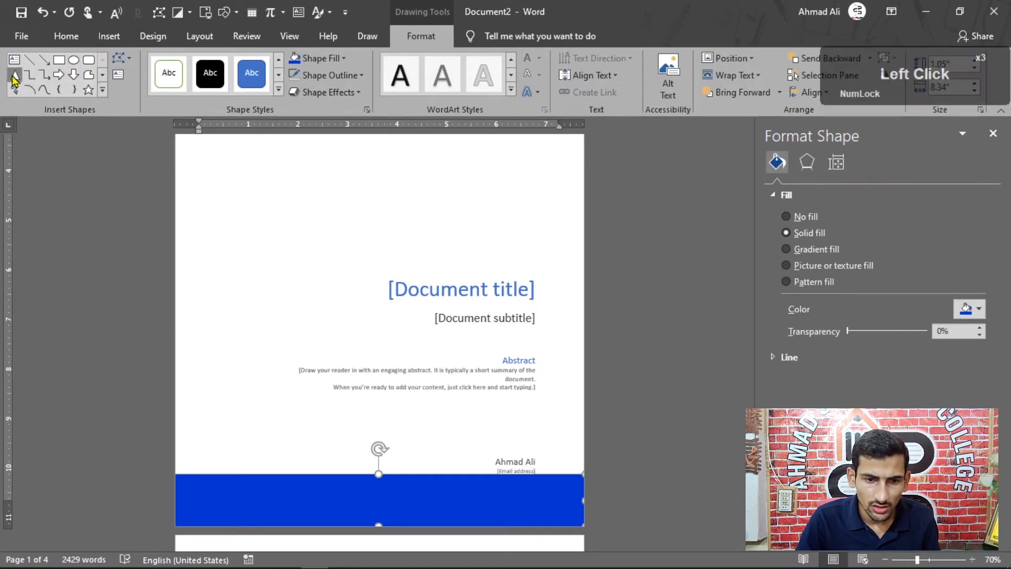
scroll(253, 214, up, 7)
drag(233, 205, 415, 398)
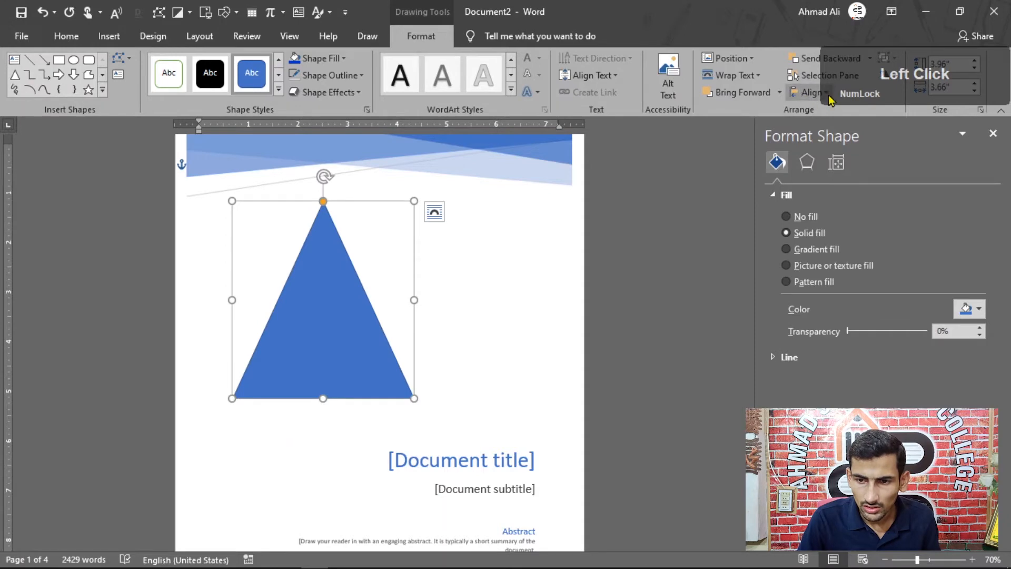
Rotate the triangle right 90°, set it against the left page edge above the blue band, and enlarge it to about 7.99" by 4.67".
click(811, 93)
click(811, 93)
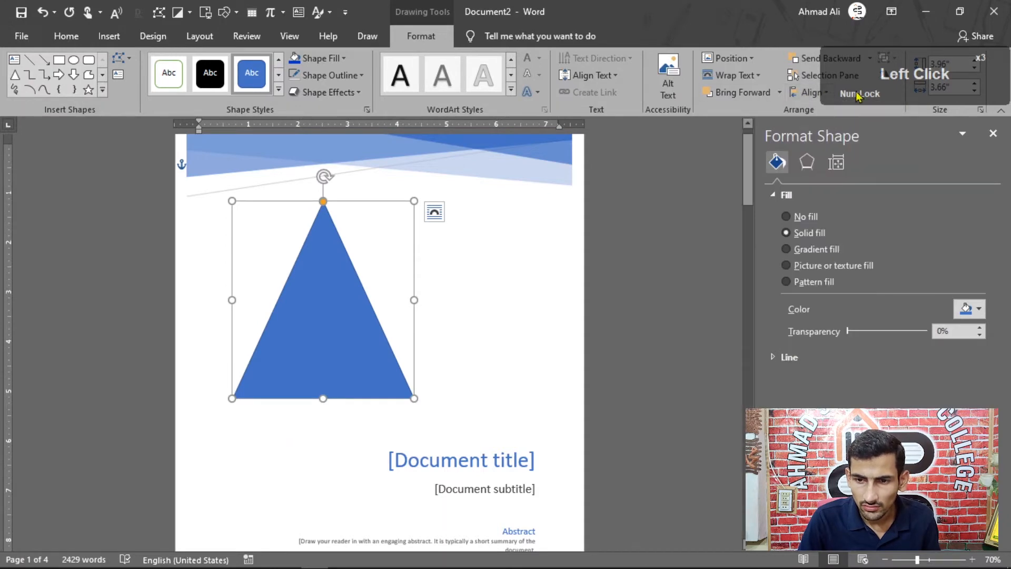
click(888, 78)
click(912, 88)
drag(294, 334, 245, 442)
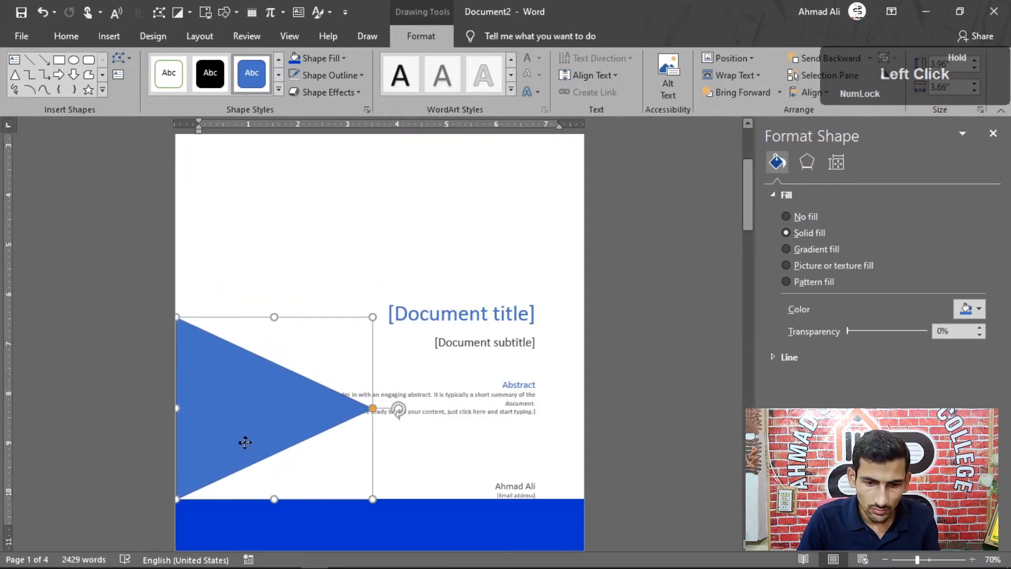
drag(371, 319, 573, 266)
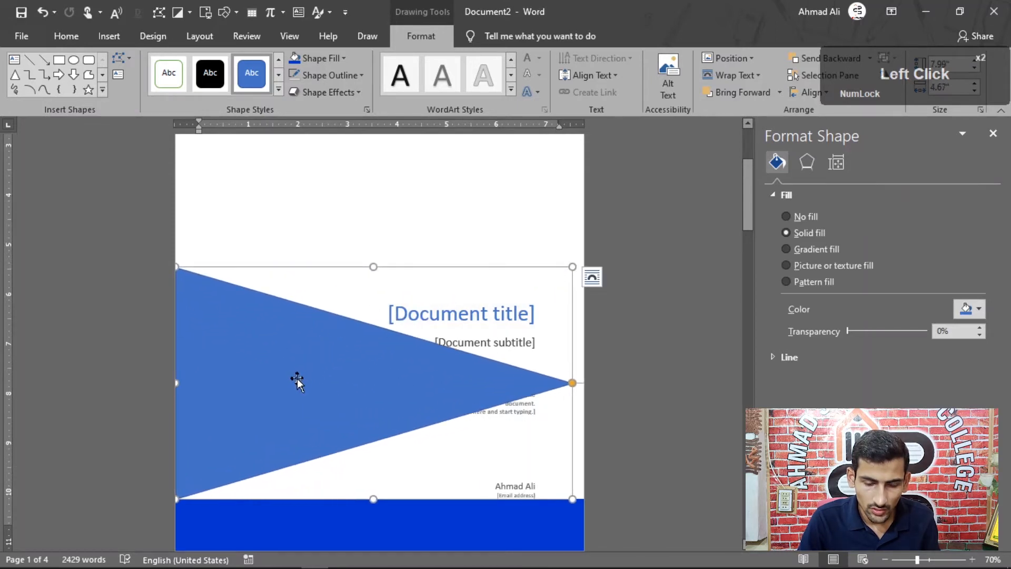
Duplicate the large triangle and move the copy to the top of the cover page, against its left edge.
key(ctrl+d)
scroll(290, 401, up, 6)
scroll(294, 458, down, 1)
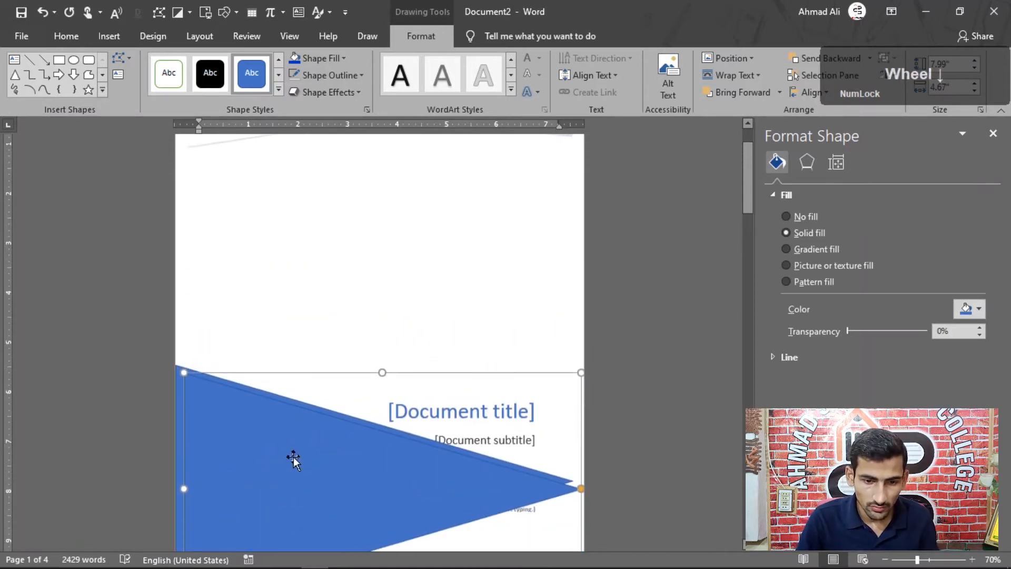
drag(293, 458, 292, 356)
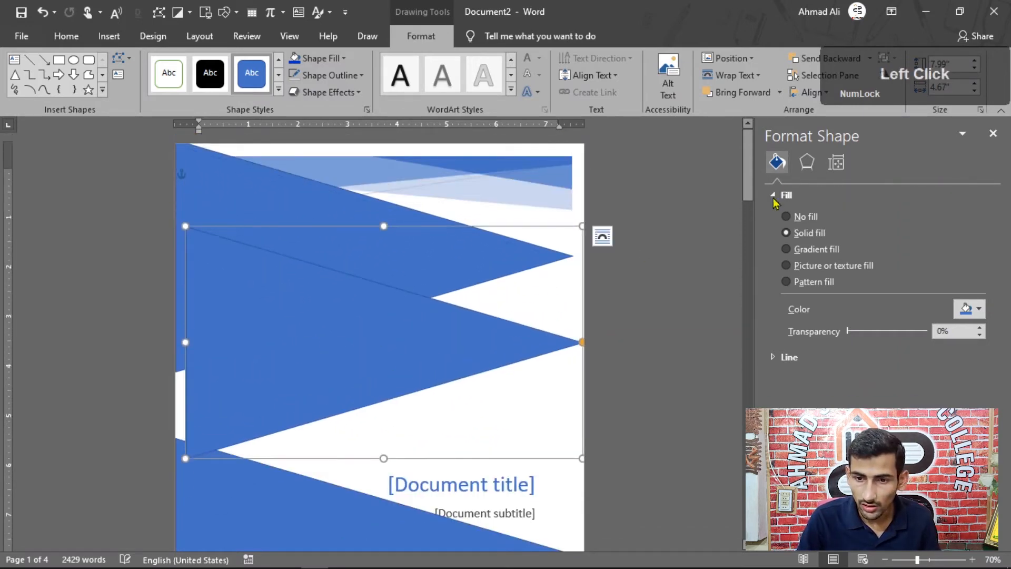
Flip the additional triangle copy to point left and place it between the other two, against the right page edge.
click(894, 78)
click(925, 129)
drag(445, 377, 444, 435)
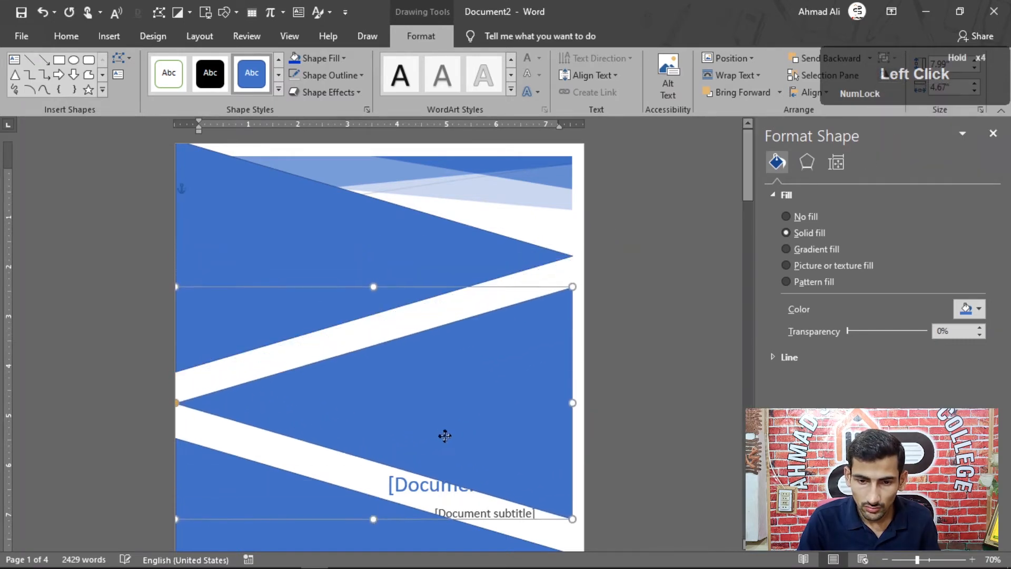
scroll(340, 416, down, 3)
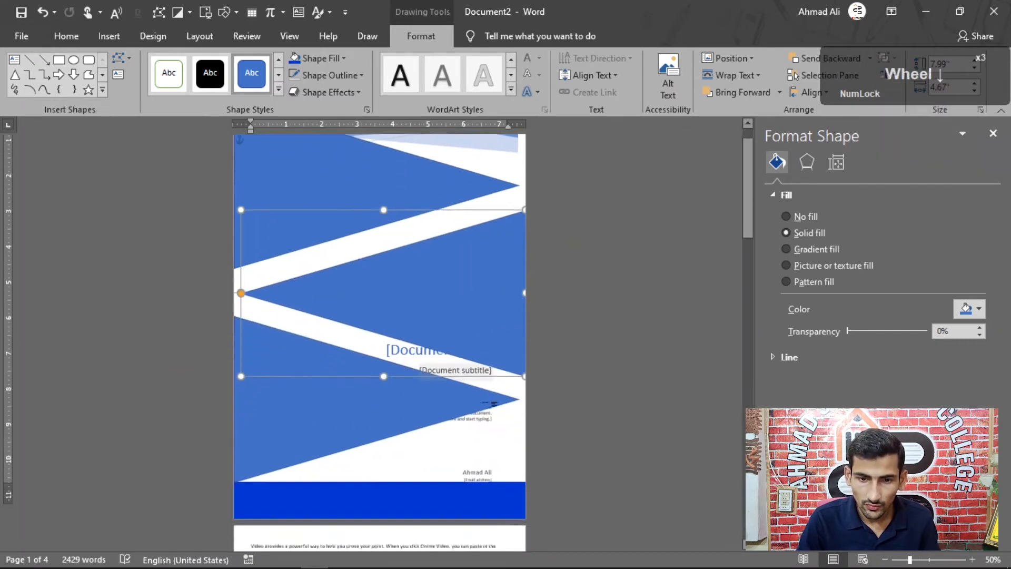
scroll(519, 407, down, 3)
scroll(181, 300, up, 3)
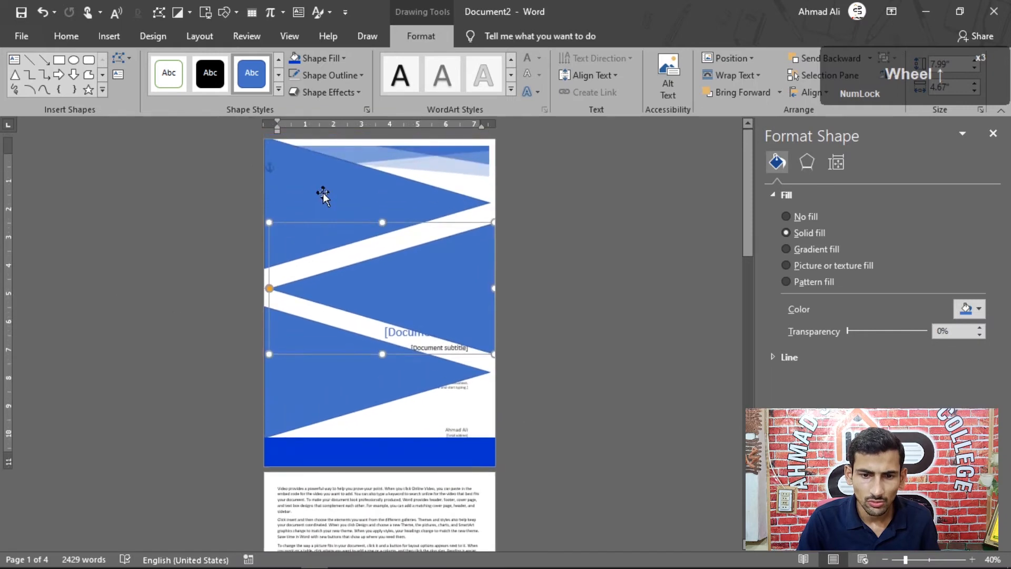
click(323, 194)
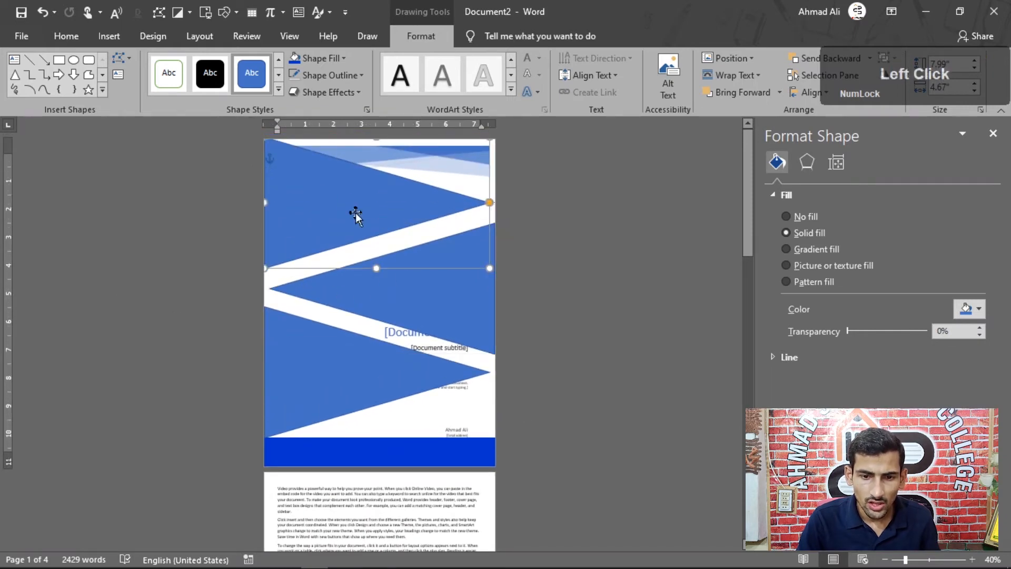
click(337, 348)
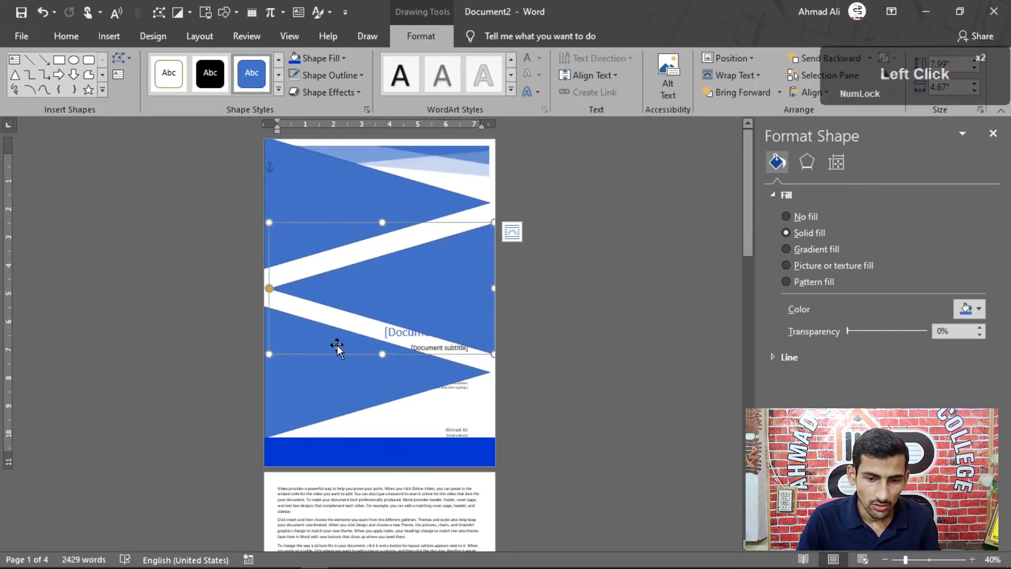
click(328, 385)
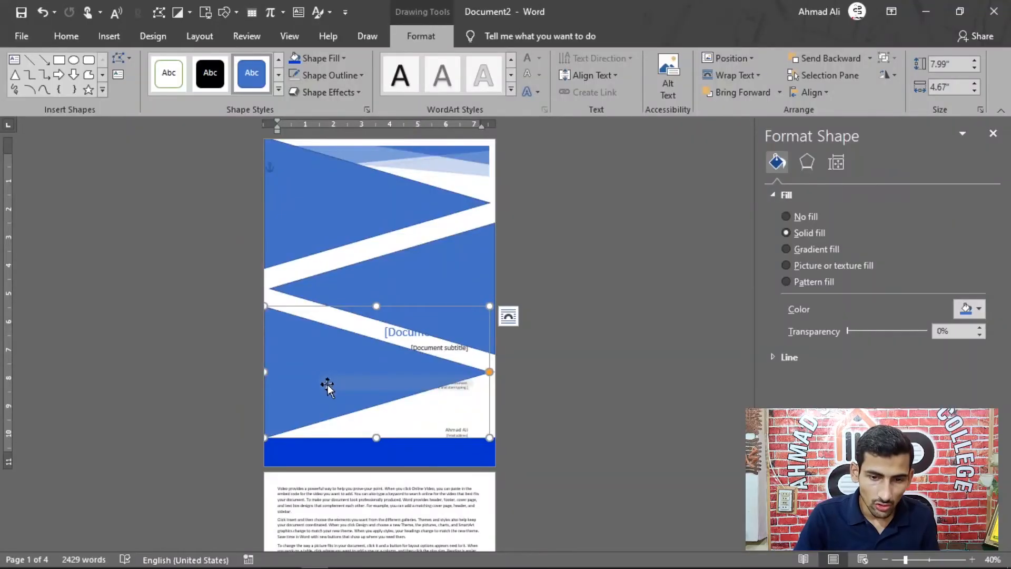
Select the whole decorated cover page and start saving the selection to the cover page gallery.
drag(278, 434, 273, 431)
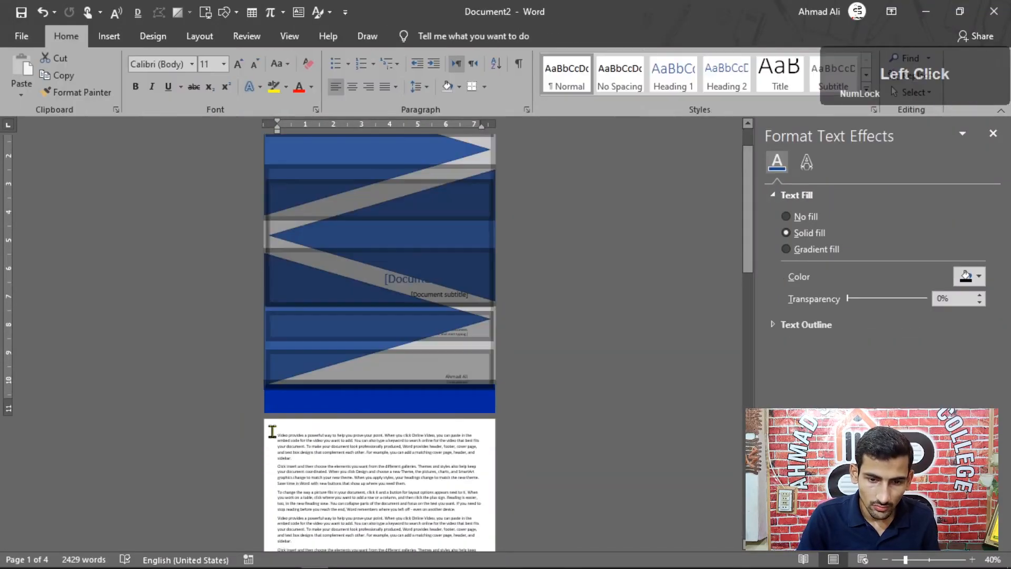
scroll(311, 331, up, 1)
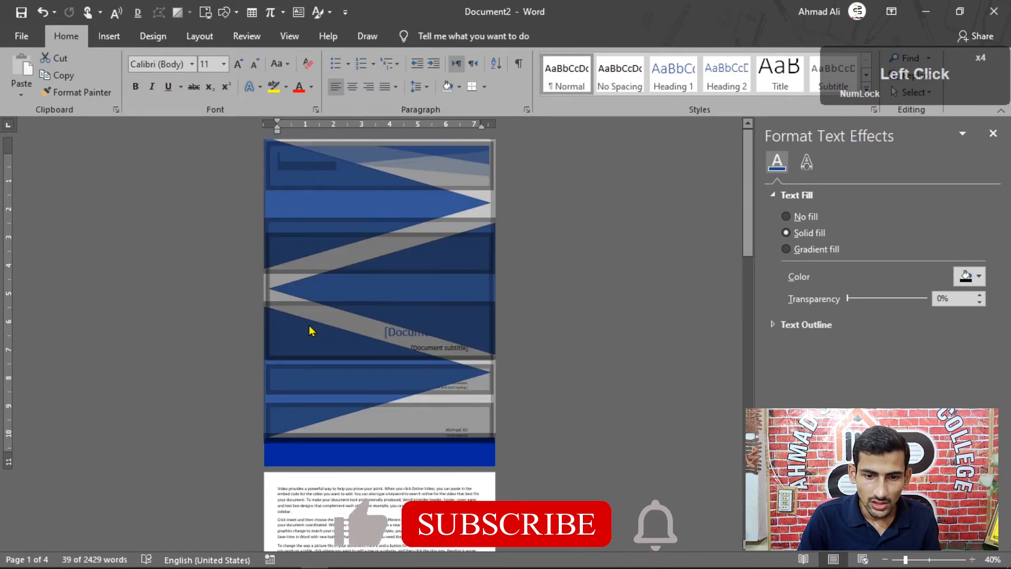
click(108, 36)
click(70, 60)
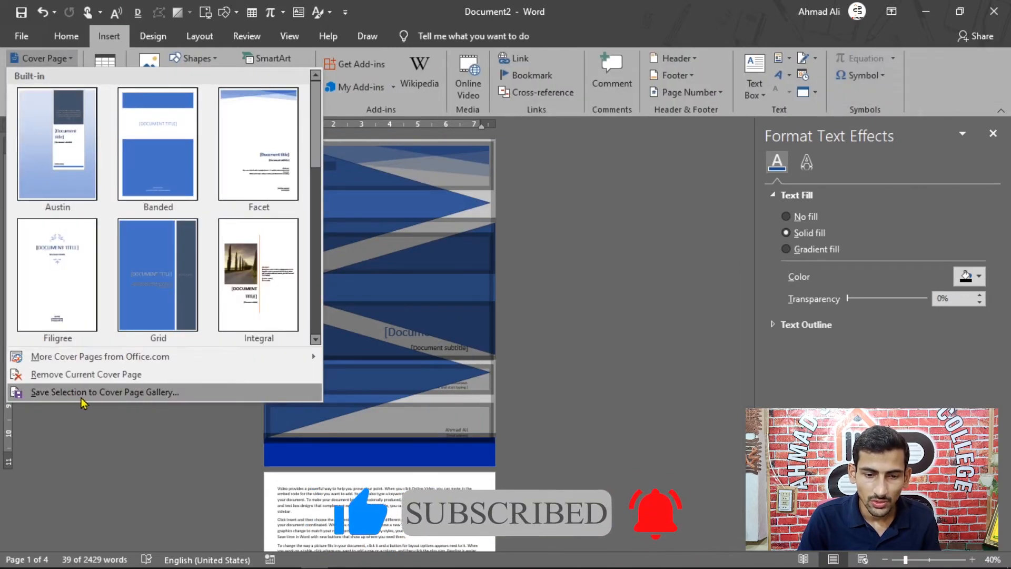
click(79, 399)
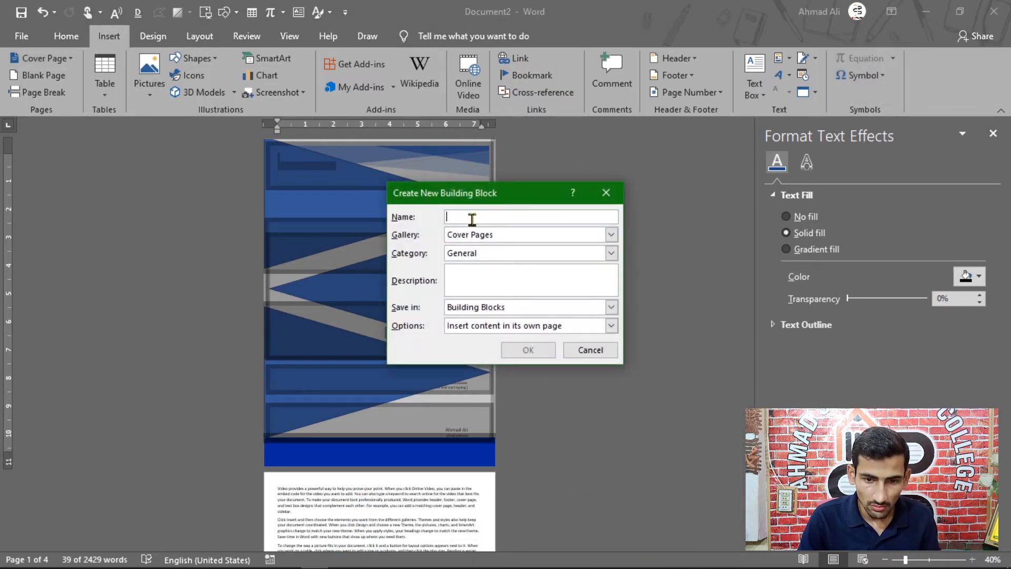
Name the new building block aa, file it in the Cover Pages gallery under the Report category, and save it.
text(aa)
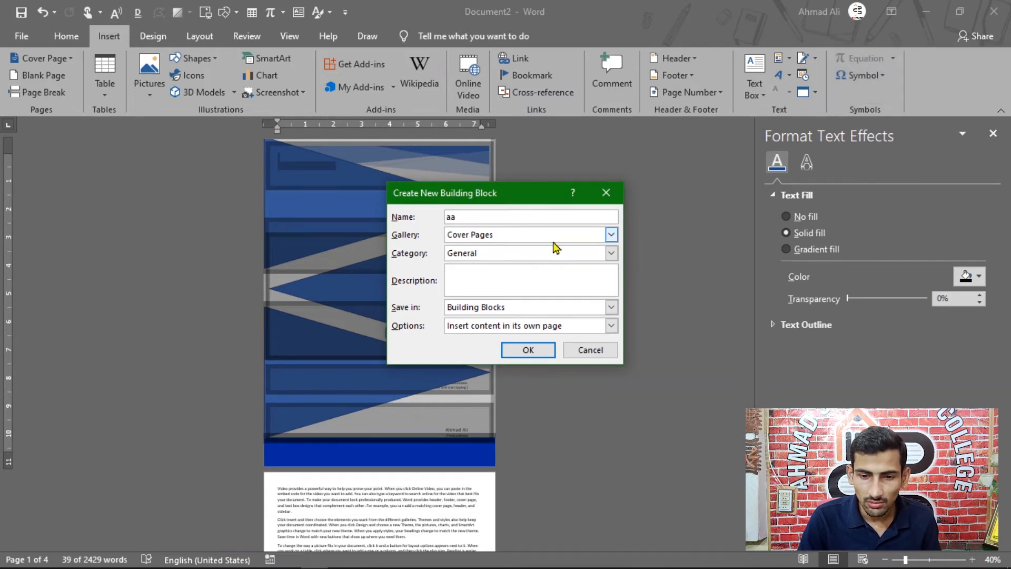
click(611, 236)
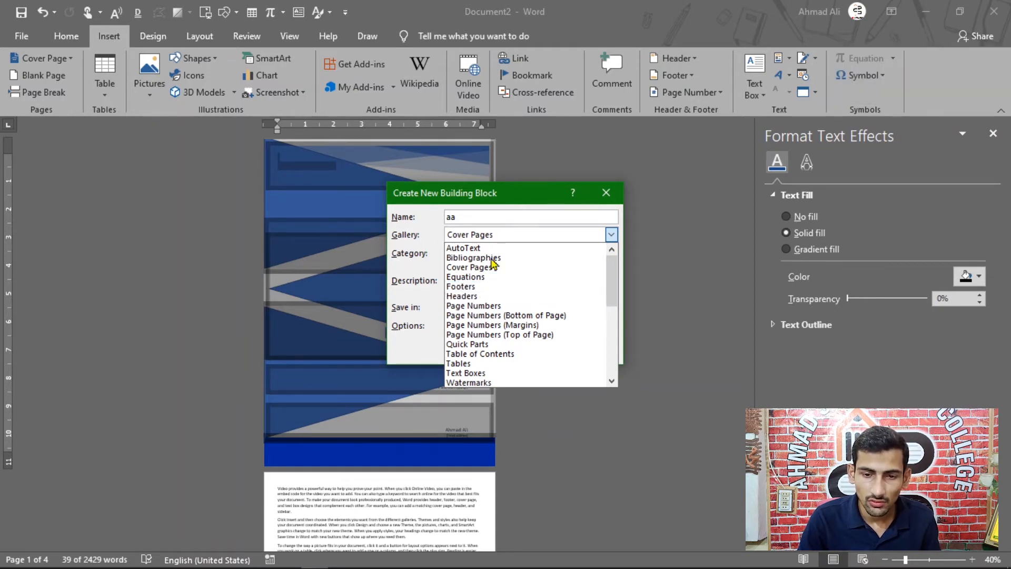
click(484, 203)
click(528, 350)
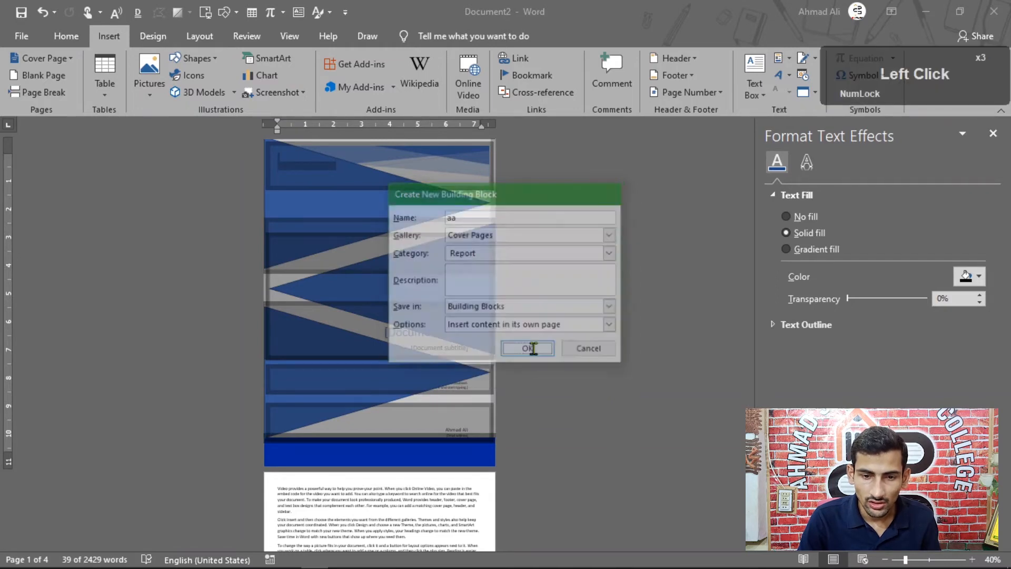
Insert the custom cover page aa from the Report group of the cover page gallery.
click(73, 63)
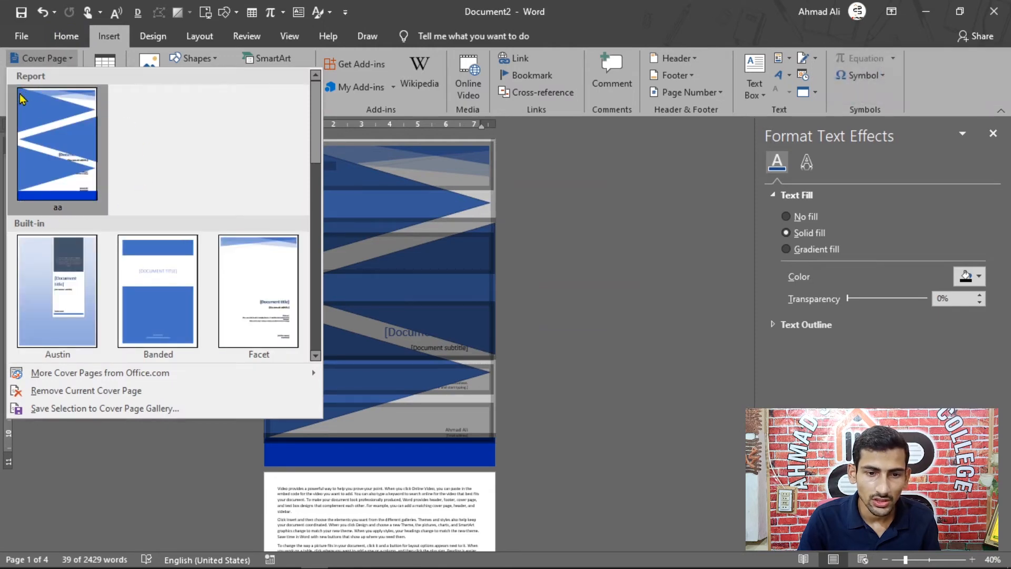
click(34, 134)
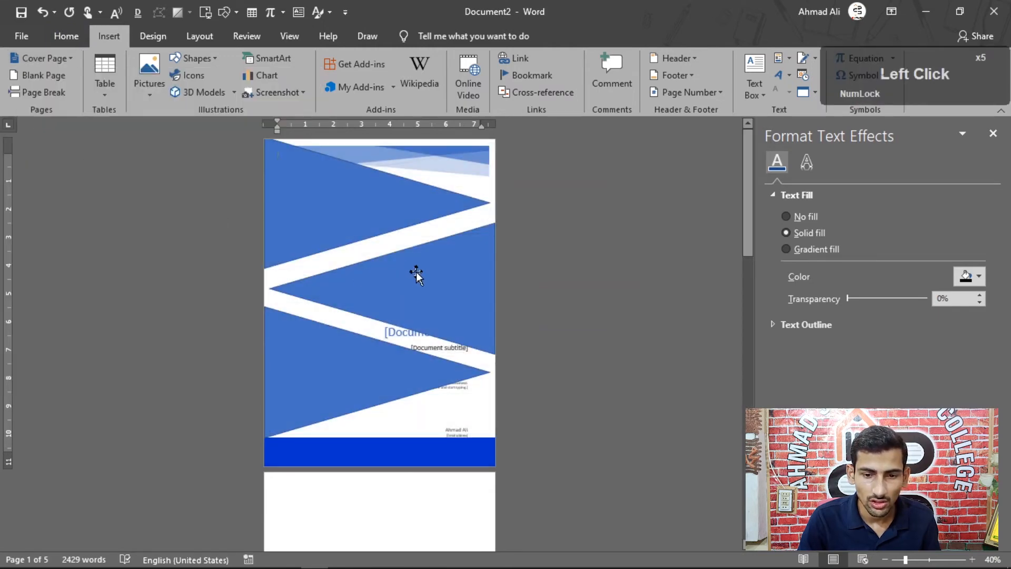
scroll(336, 349, down, 3)
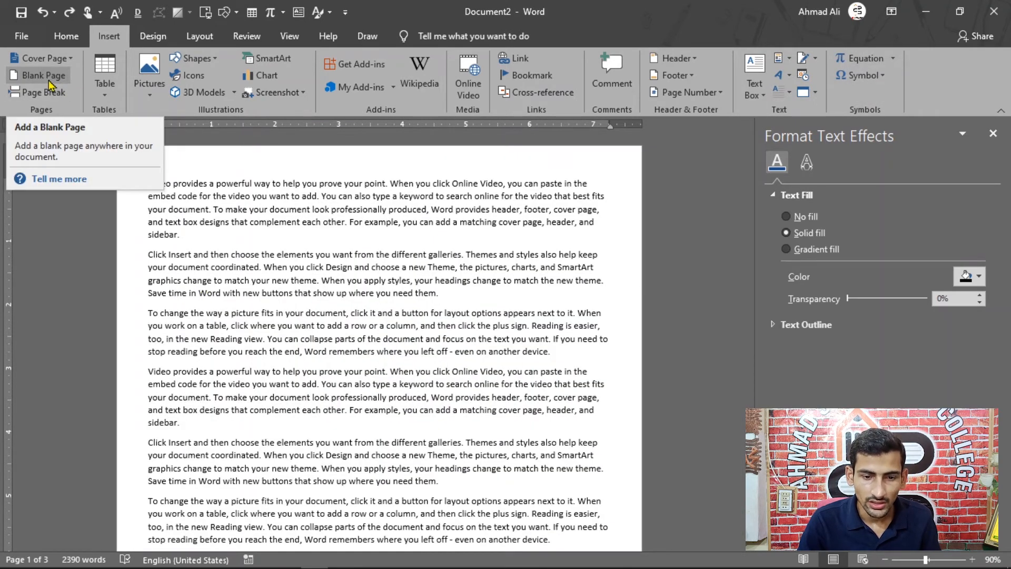
Insert a blank page after the second "Video provides a powerful way" paragraph on the first page of body text.
scroll(175, 397, down, 2)
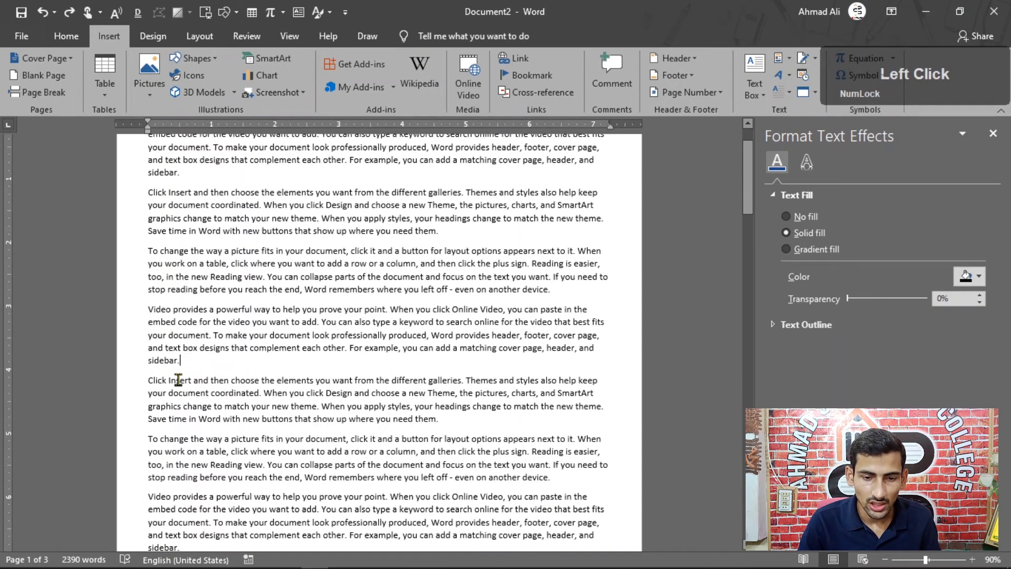
click(44, 79)
scroll(73, 138, up, 3)
scroll(231, 352, up, 3)
click(199, 311)
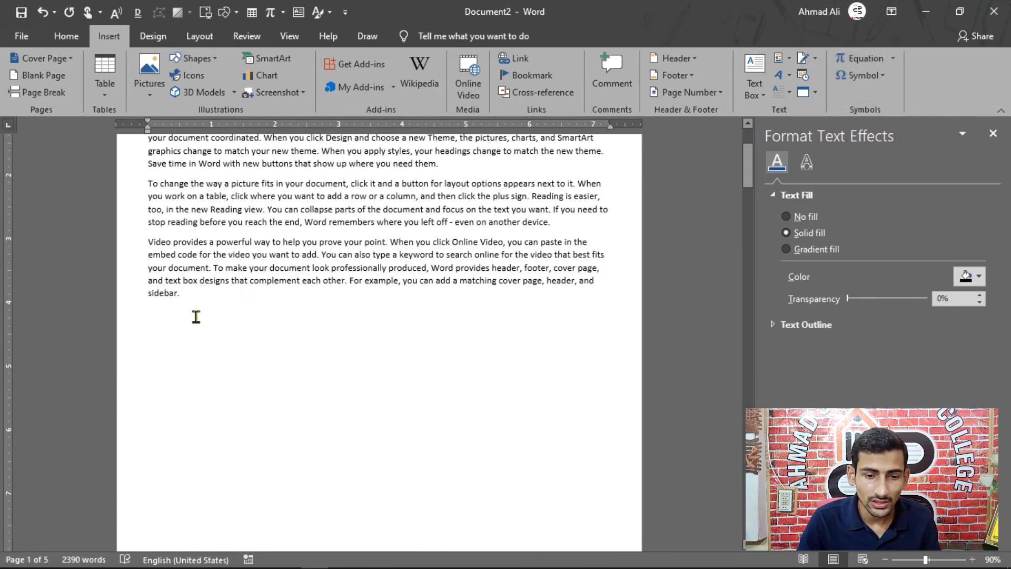
Examine the blank page added between the text pages and undo its insertion.
scroll(198, 319, down, 3)
scroll(253, 369, down, 2)
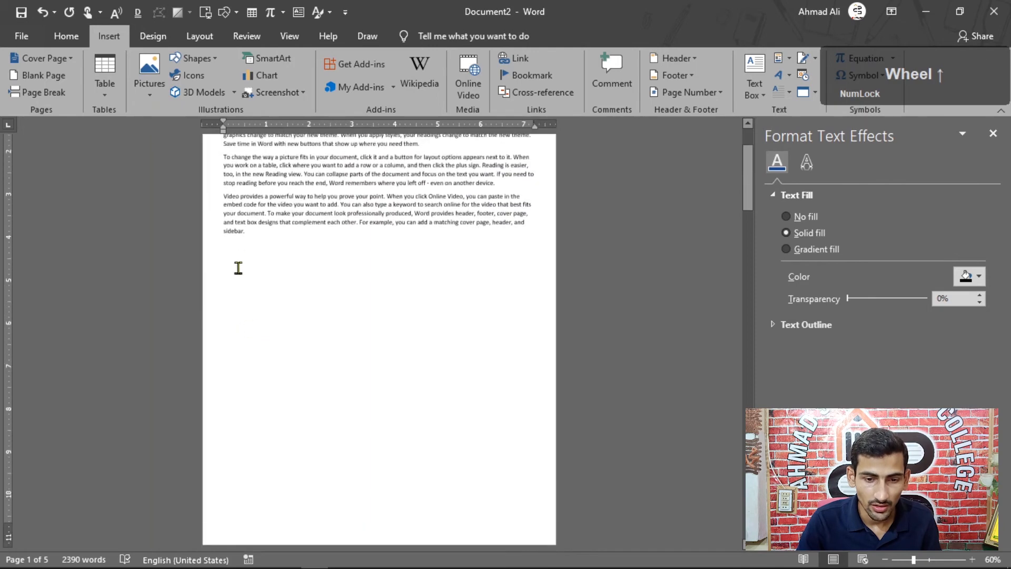
scroll(309, 465, down, 5)
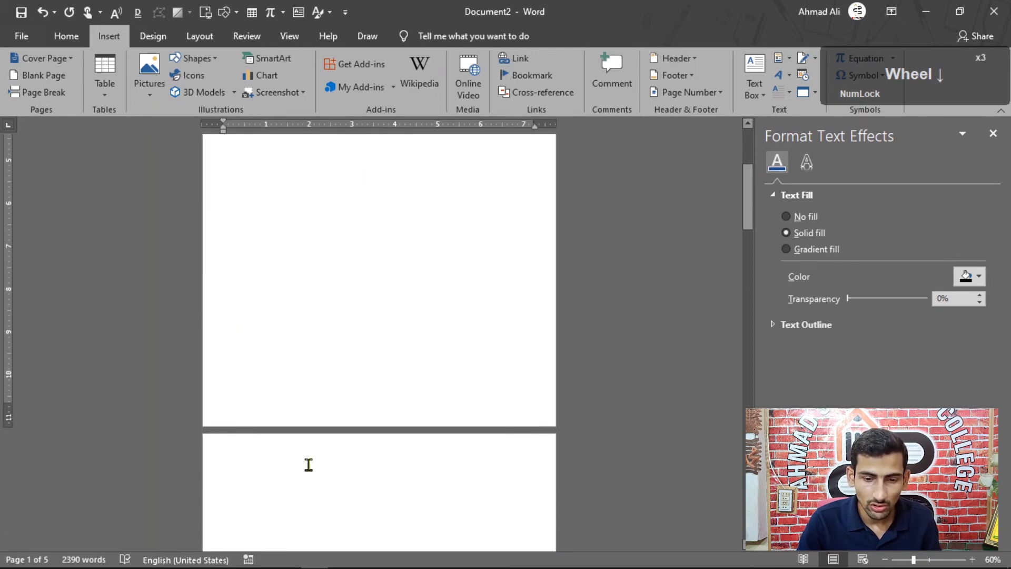
scroll(309, 466, down, 2)
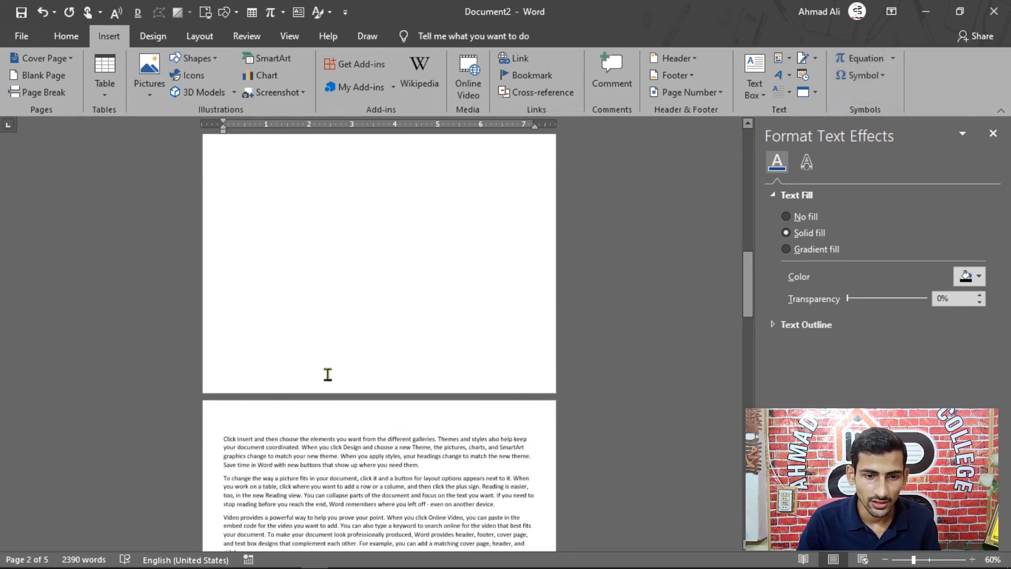
scroll(324, 390, up, 5)
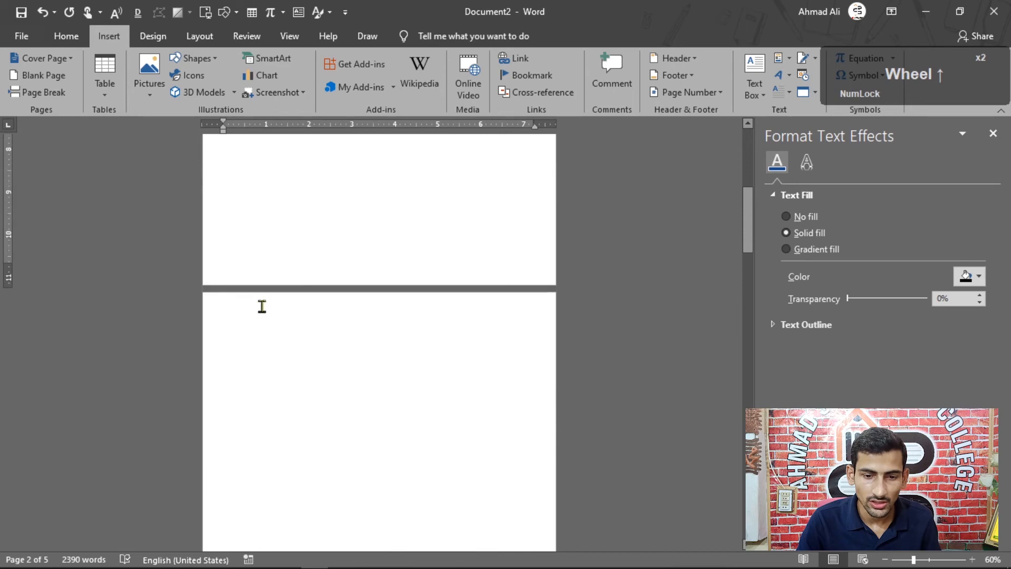
scroll(247, 329, up, 8)
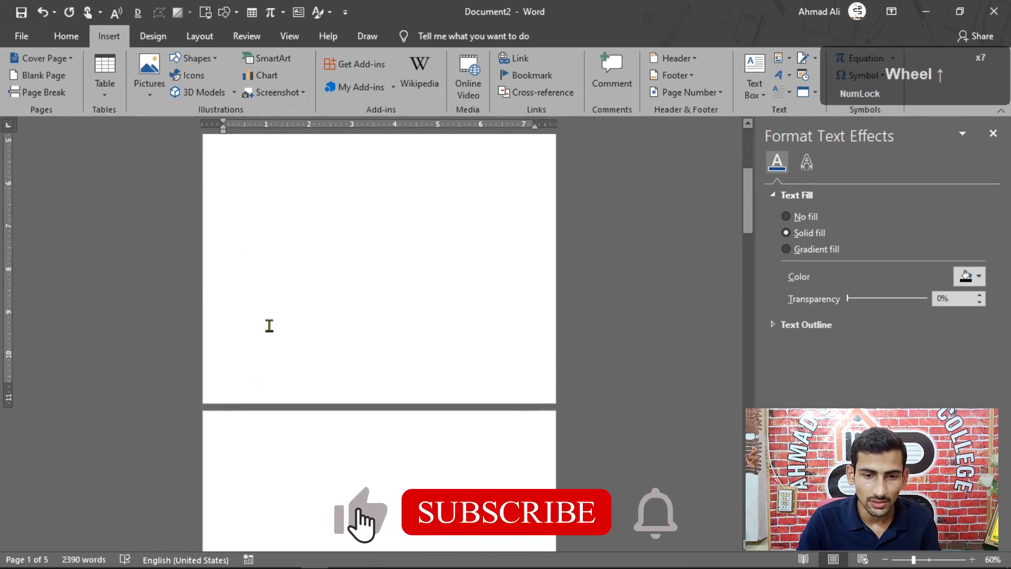
scroll(266, 324, up, 2)
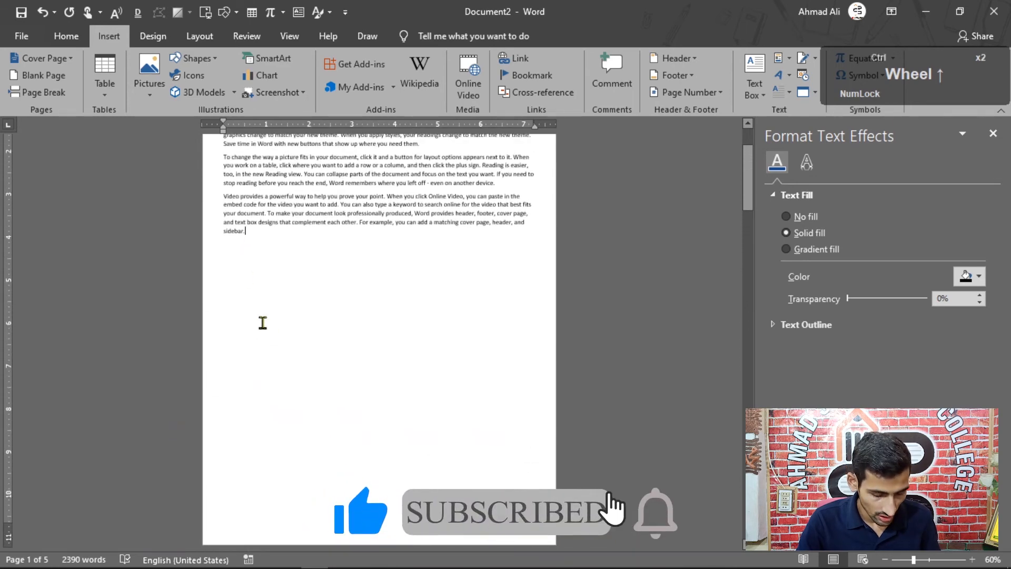
key(ctrl+z)
key(ctrl+z)
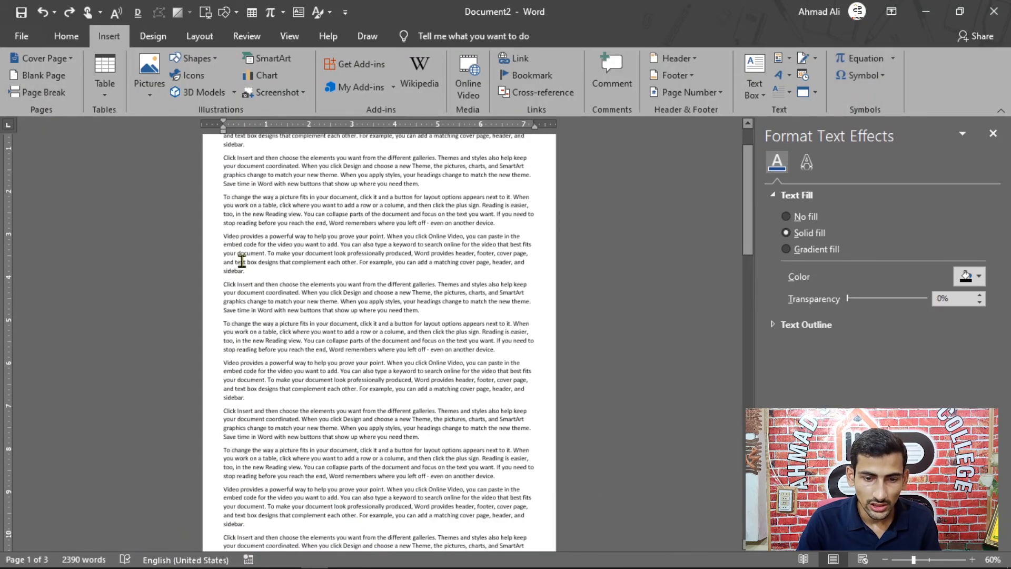
Insert a page break after the second "Video provides a powerful way" paragraph, check the split, and undo it.
ctrl+scroll(259, 301, up, 6)
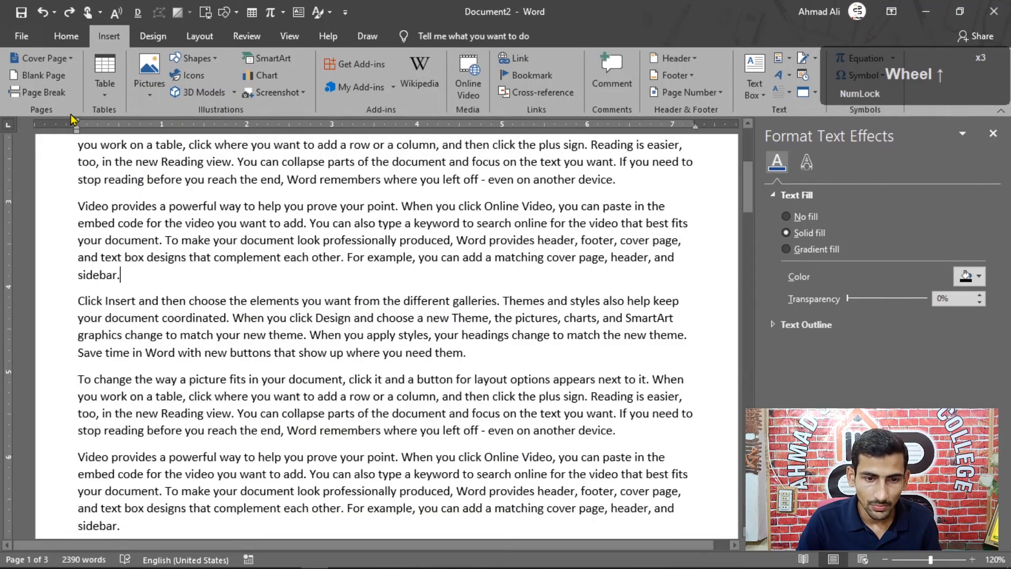
click(42, 93)
ctrl+scroll(159, 355, down, 6)
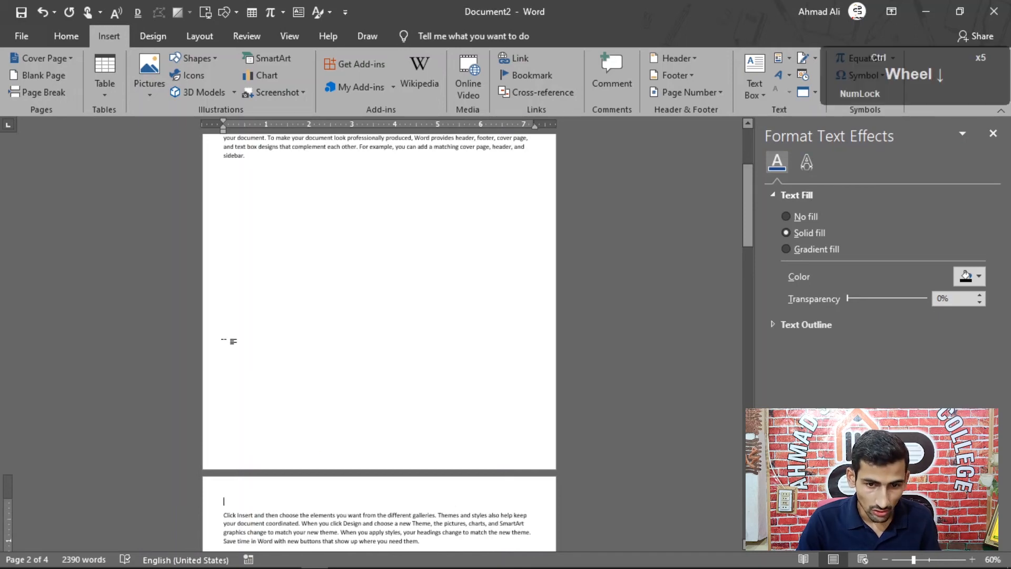
key(ctrl+z)
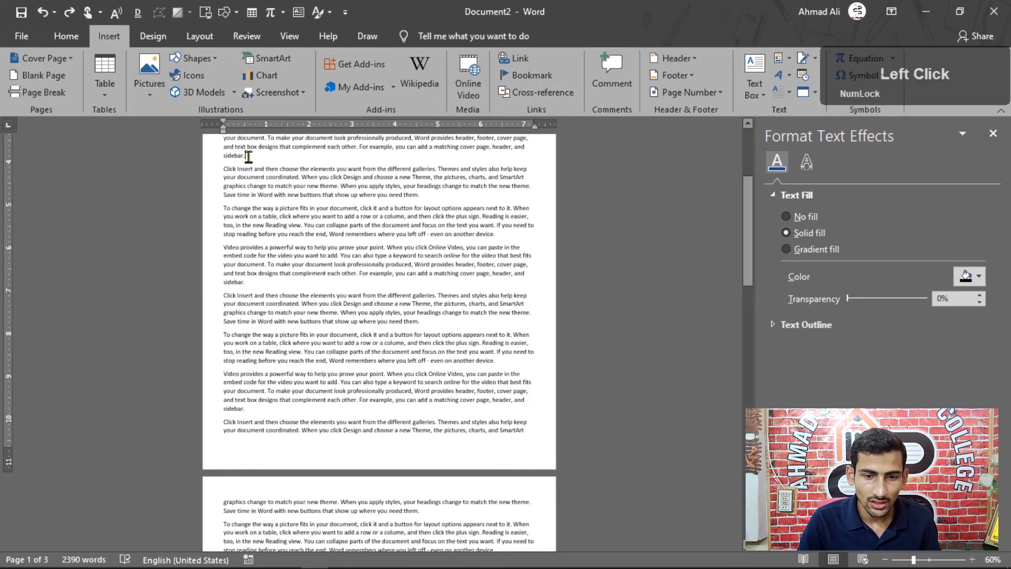
Insert a page break again after the second "Video provides" paragraph so the following text starts on a new page.
key(ctrl+Return)
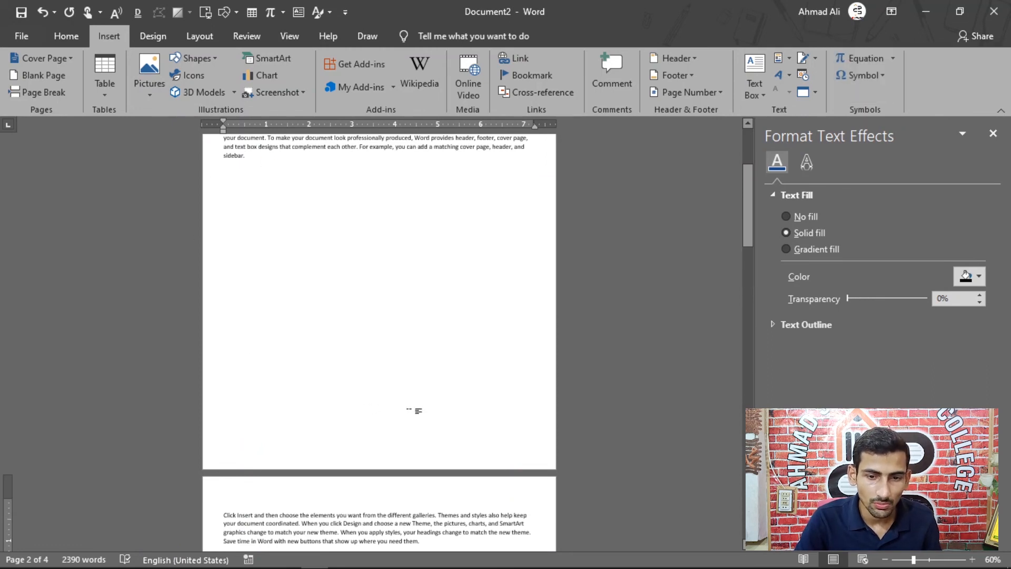
ctrl+scroll(414, 411, up, 6)
scroll(361, 375, up, 3)
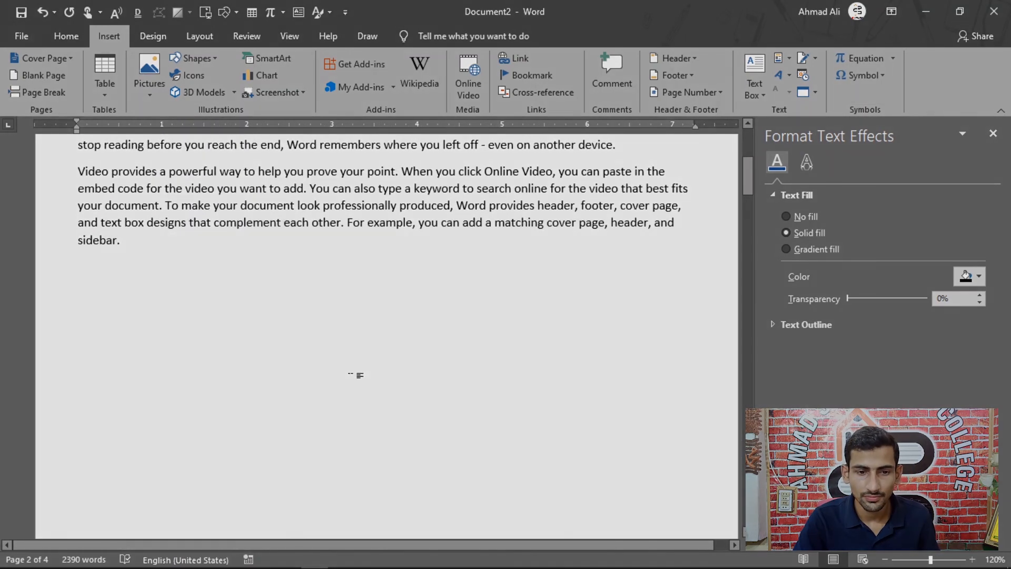